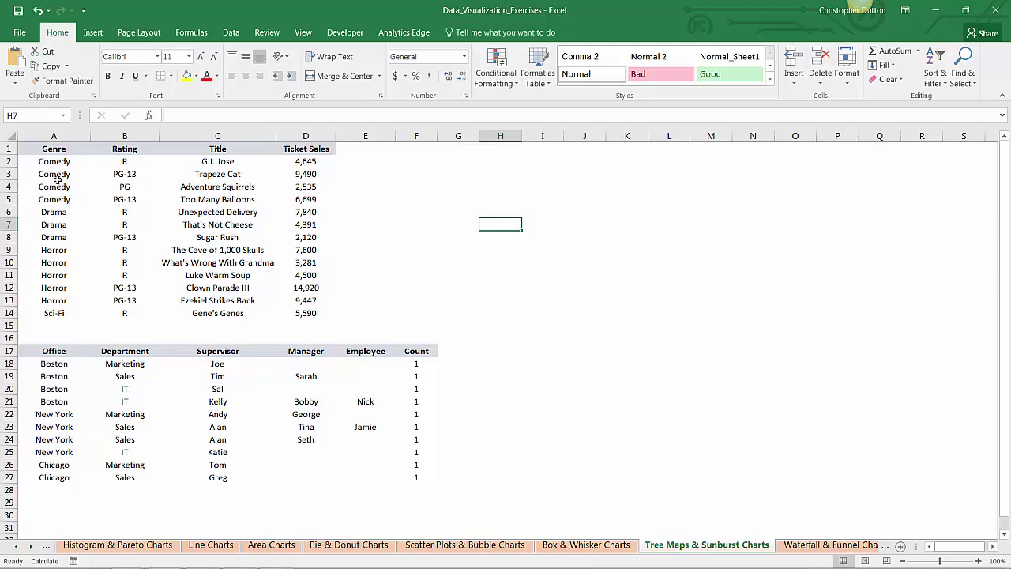
# Step: Insert a treemap of the A1:D14 ticket-sales table and move it up beside the data
pyautogui.moveTo(52, 150); pyautogui.dragTo(313, 313)
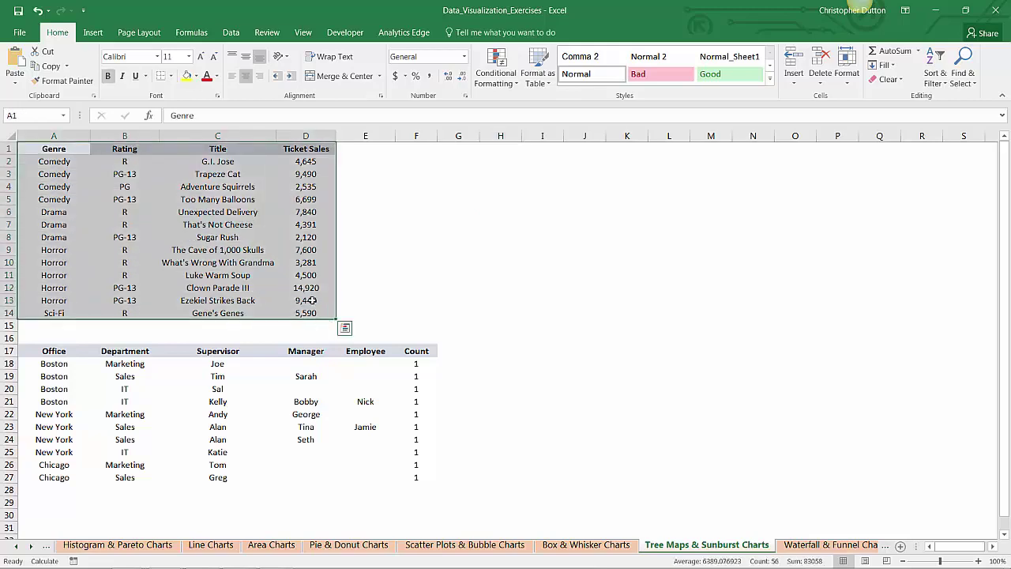
pyautogui.click(93, 35)
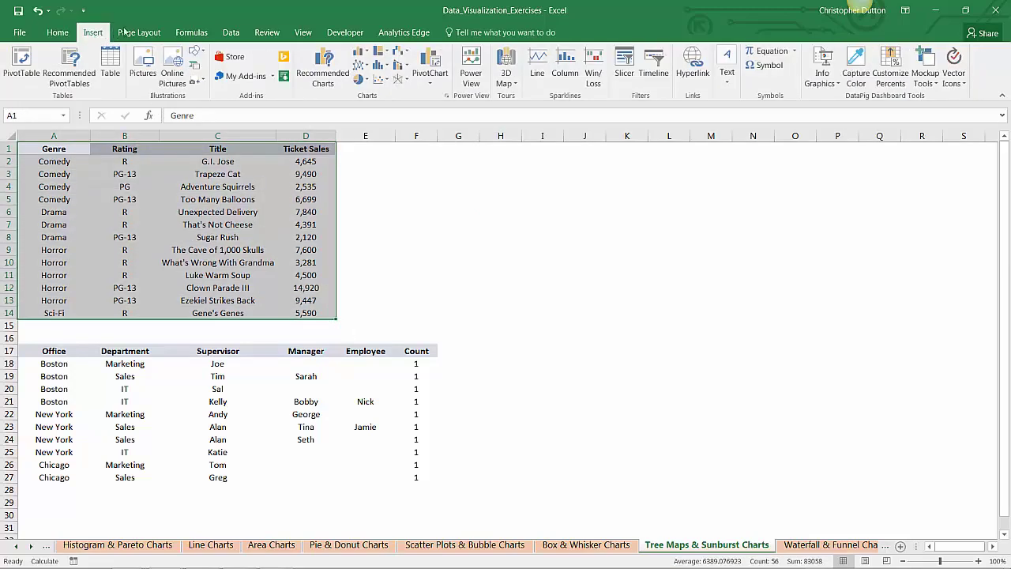
pyautogui.click(384, 53)
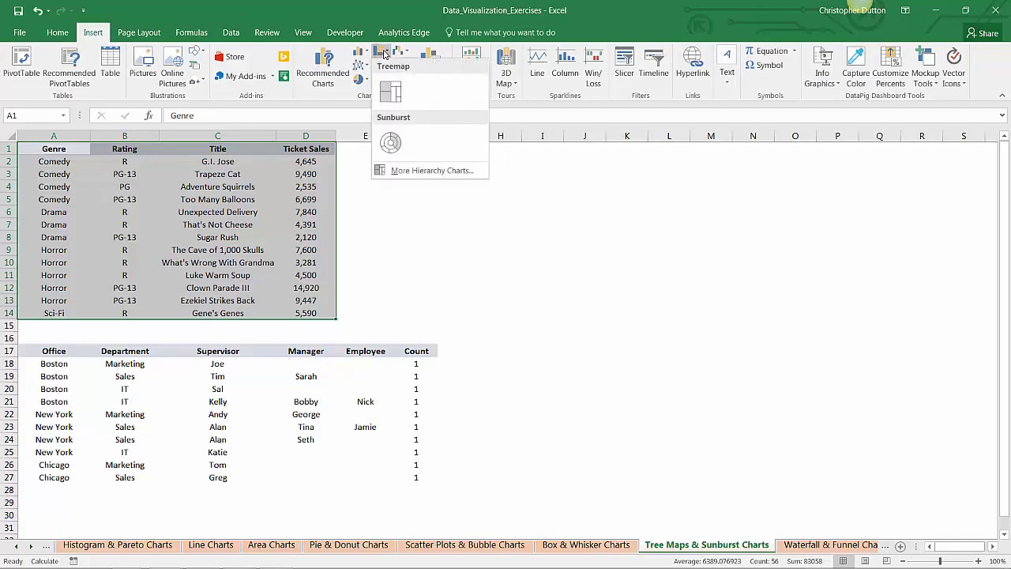
pyautogui.click(393, 90)
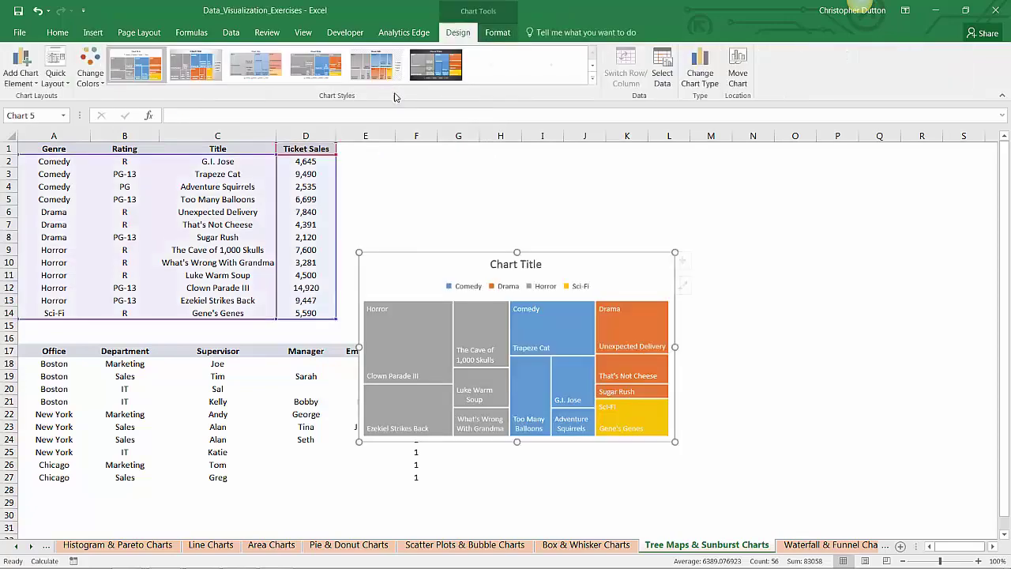
pyautogui.moveTo(432, 248); pyautogui.dragTo(422, 139)
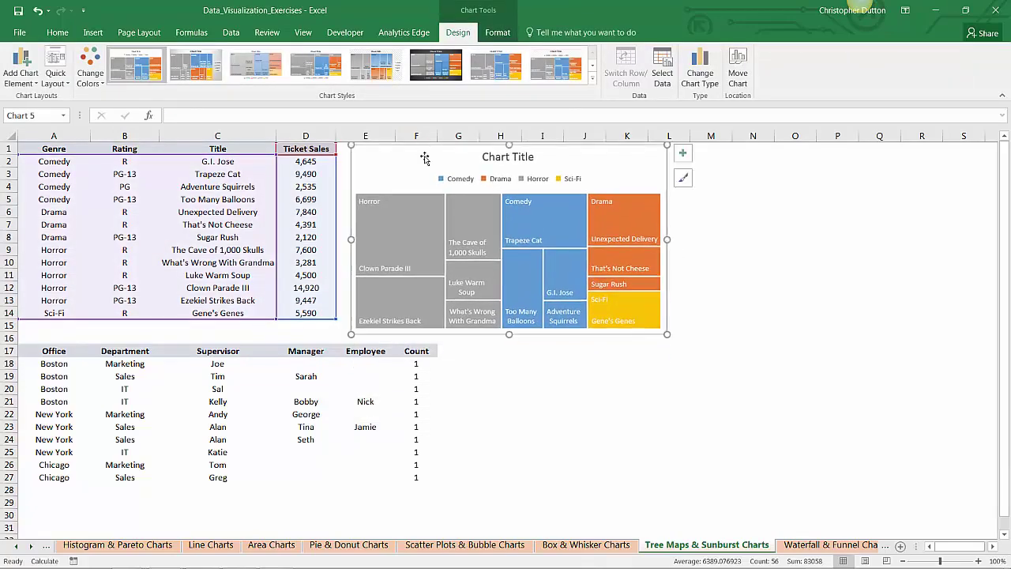
# Step: Delete the treemap's chart title so the tiles fill the chart
pyautogui.click(518, 157)
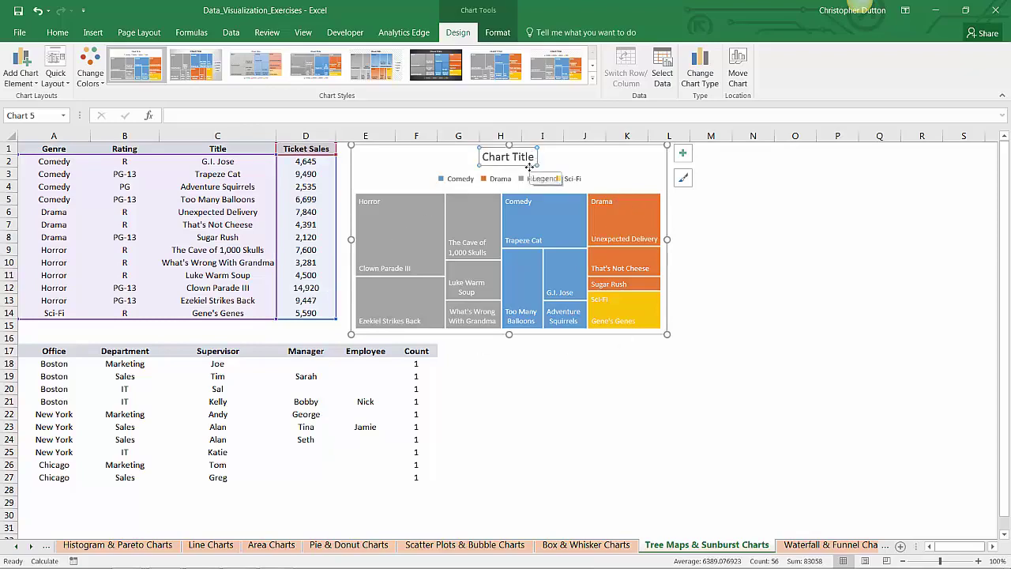
pyautogui.press('Delete')
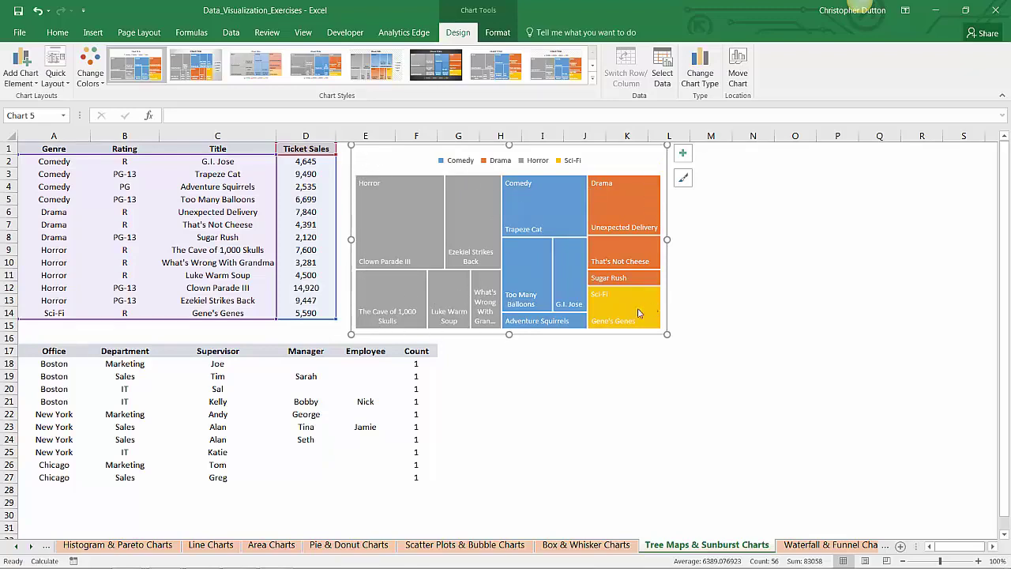
pyautogui.moveTo(406, 313)
pyautogui.click(406, 205)
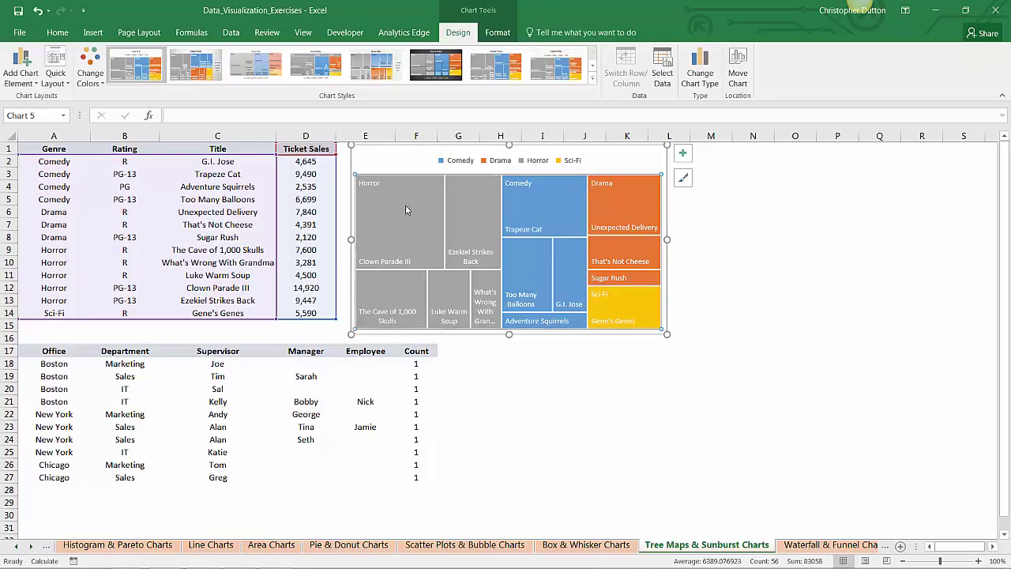
pyautogui.click(406, 205)
pyautogui.click(555, 202)
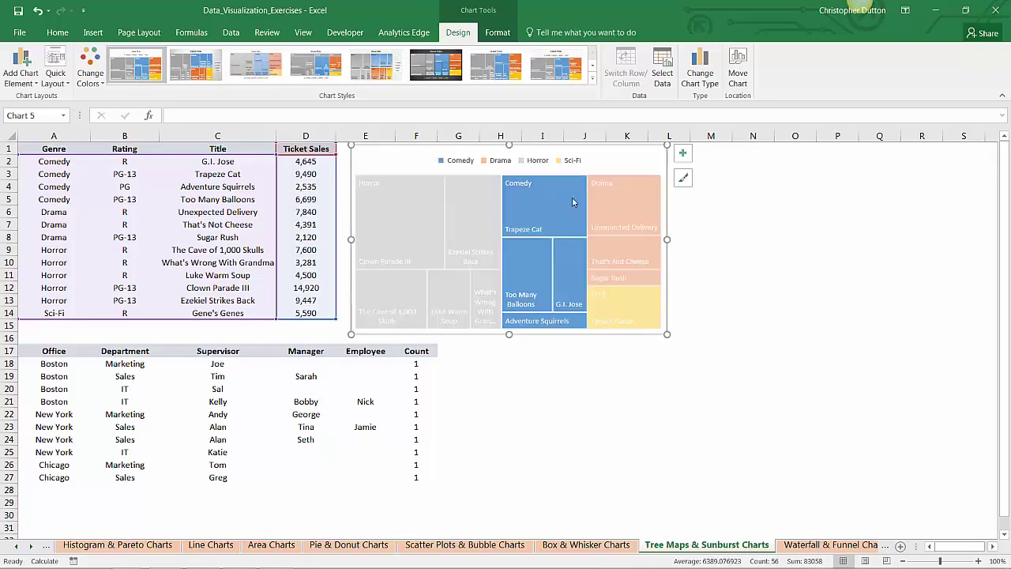
pyautogui.click(626, 202)
pyautogui.click(619, 297)
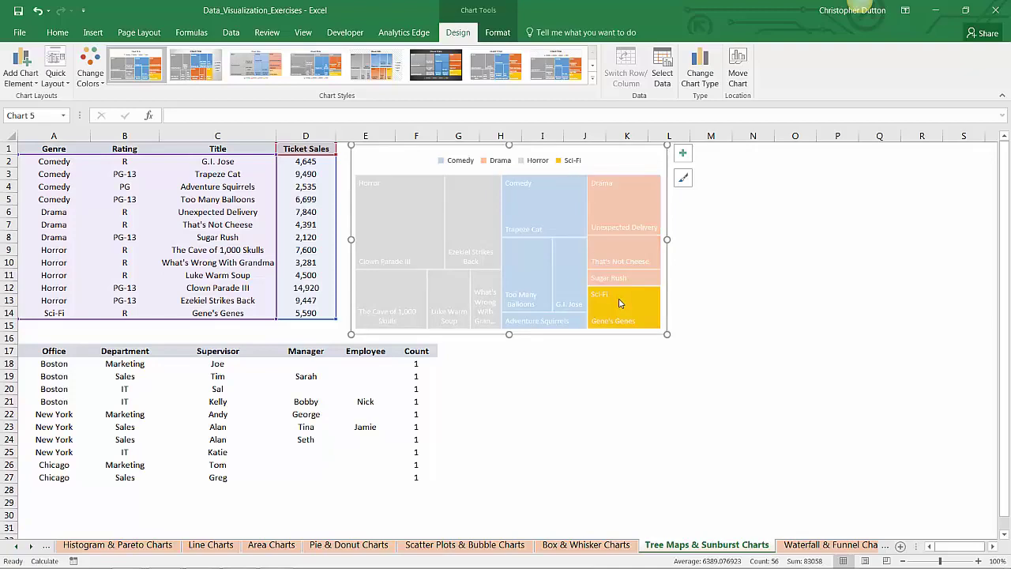
pyautogui.click(621, 206)
pyautogui.click(568, 208)
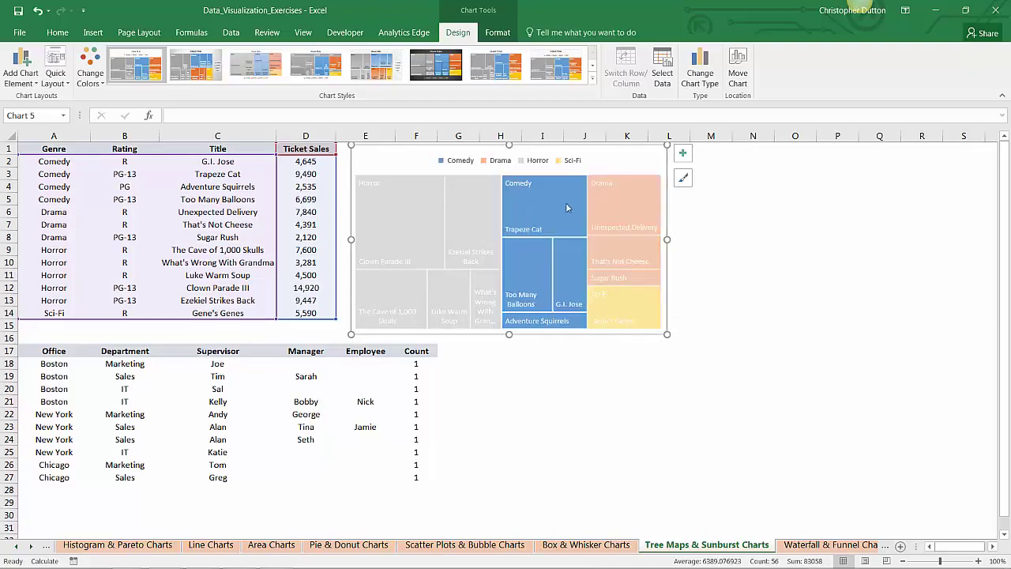
pyautogui.click(474, 205)
pyautogui.click(560, 198)
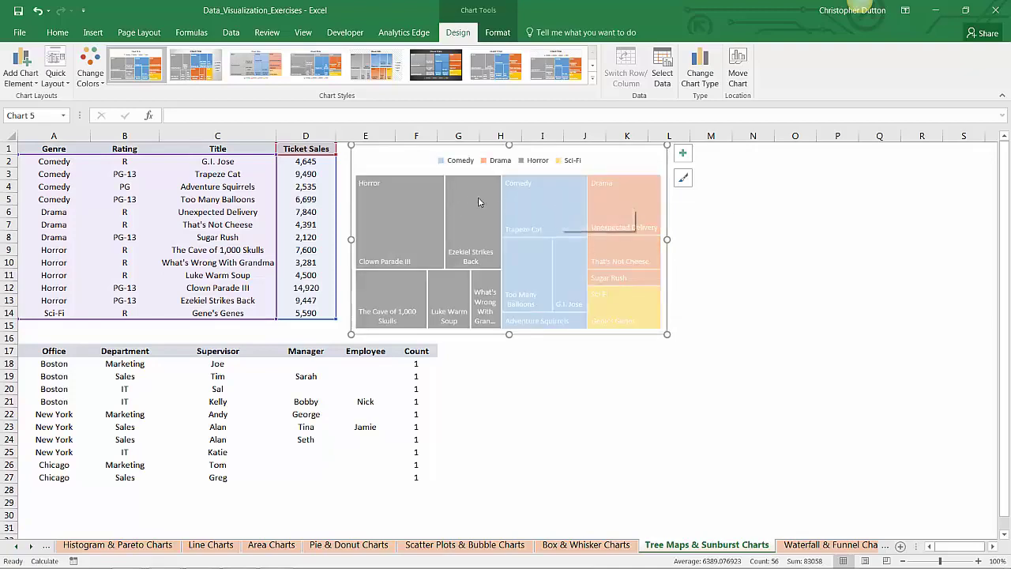
pyautogui.click(560, 199)
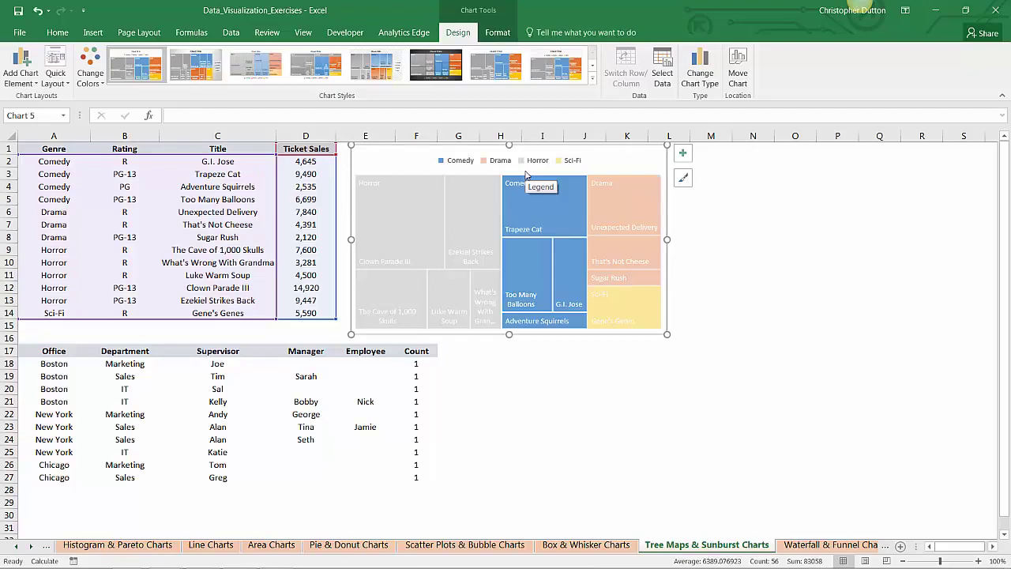
pyautogui.click(554, 205)
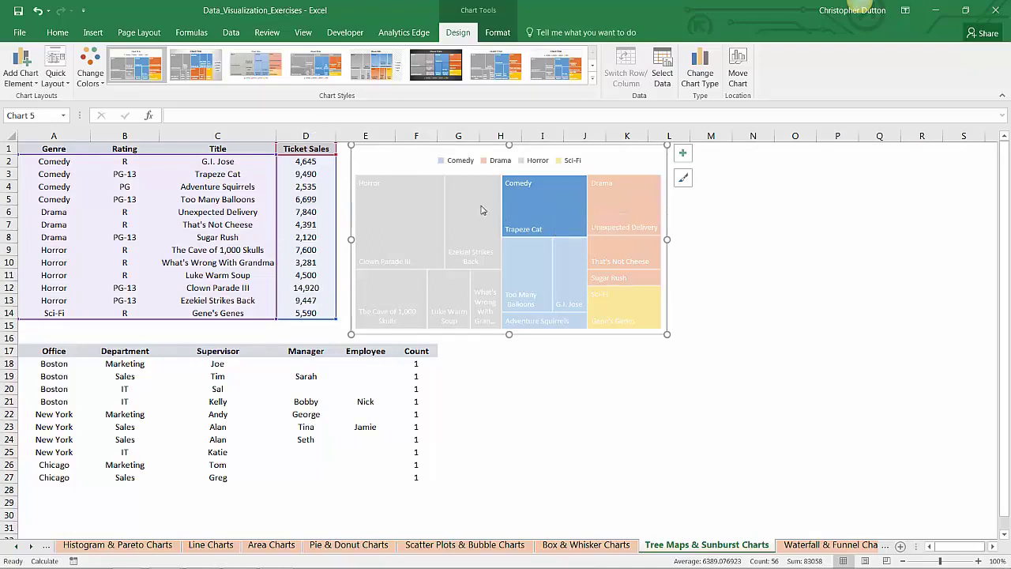
pyautogui.click(531, 254)
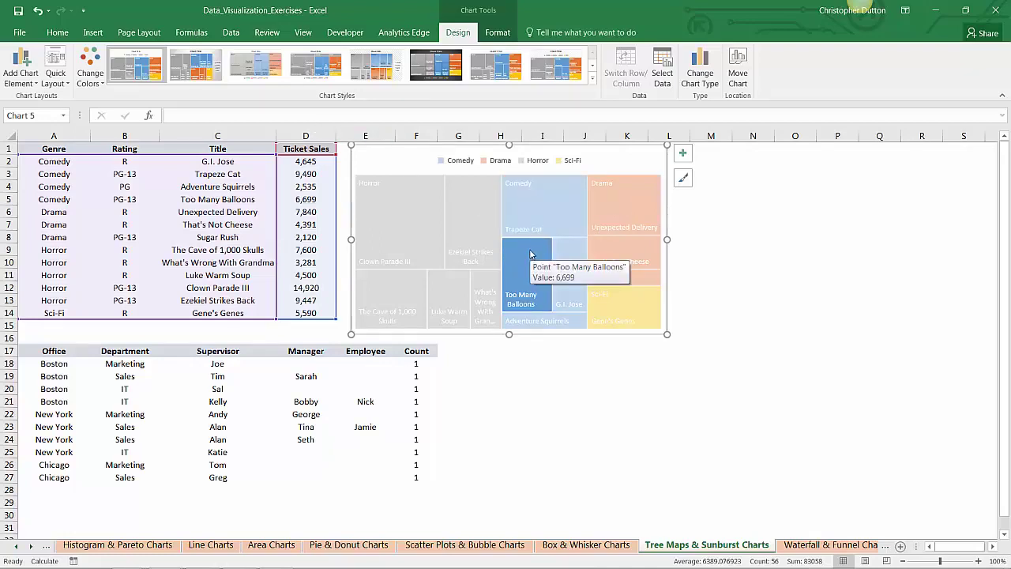
pyautogui.click(566, 273)
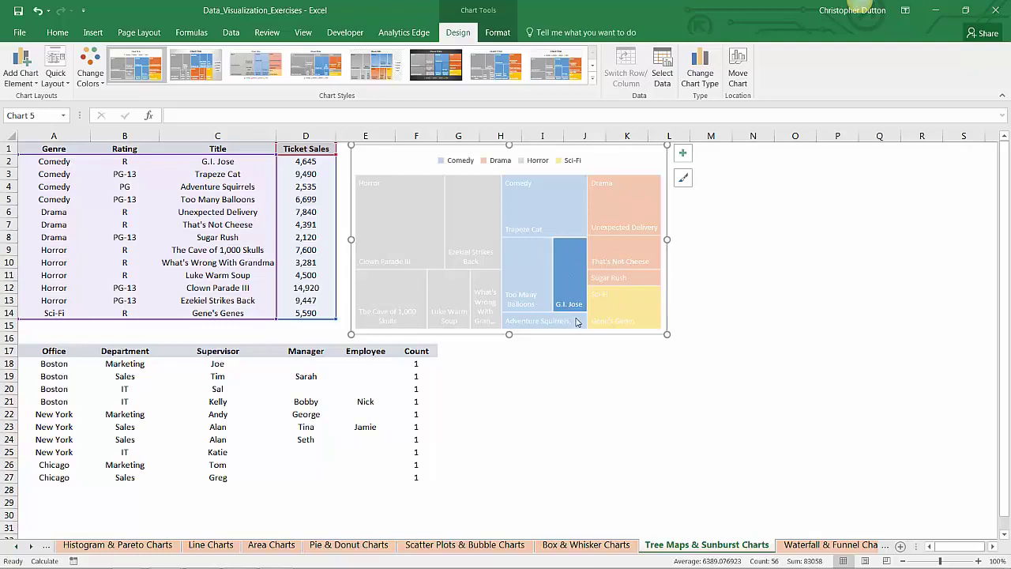
pyautogui.click(464, 216)
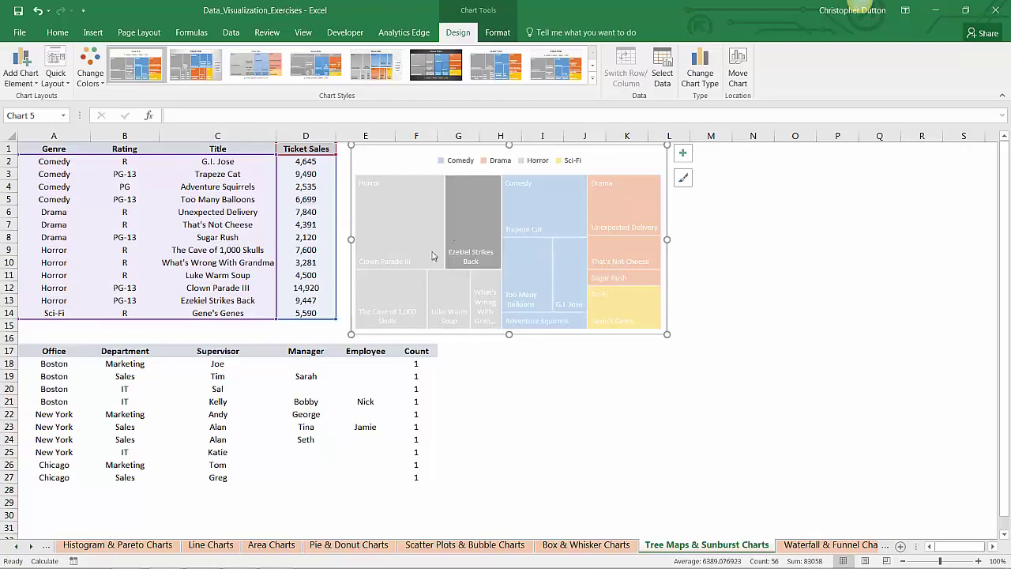
pyautogui.click(403, 231)
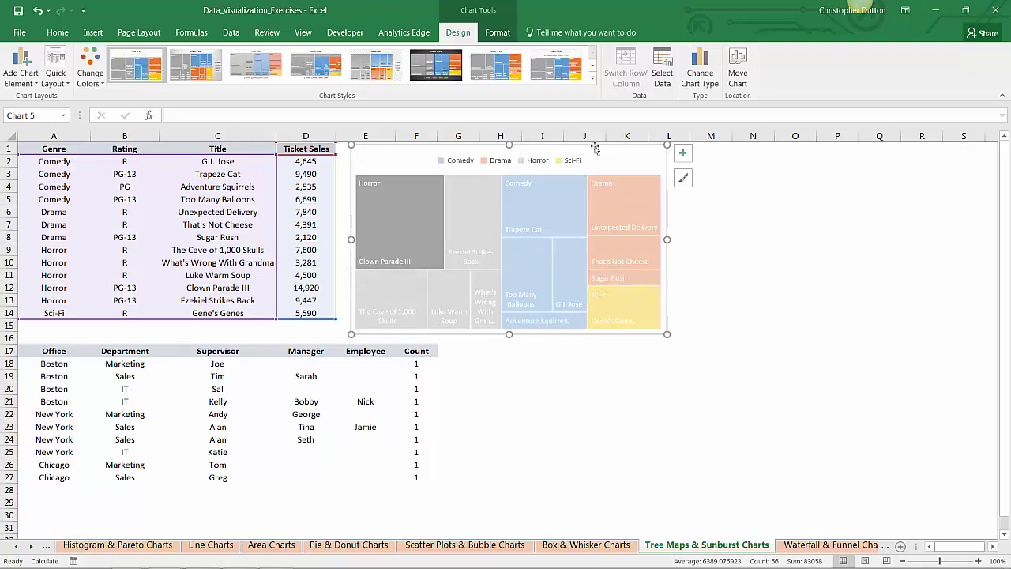
pyautogui.click(736, 208)
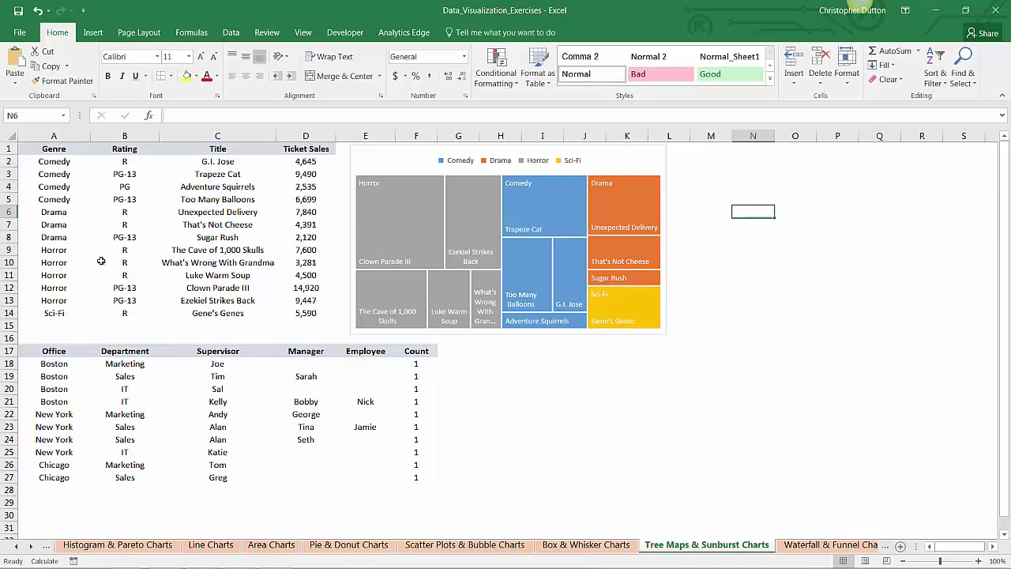
pyautogui.click(53, 264)
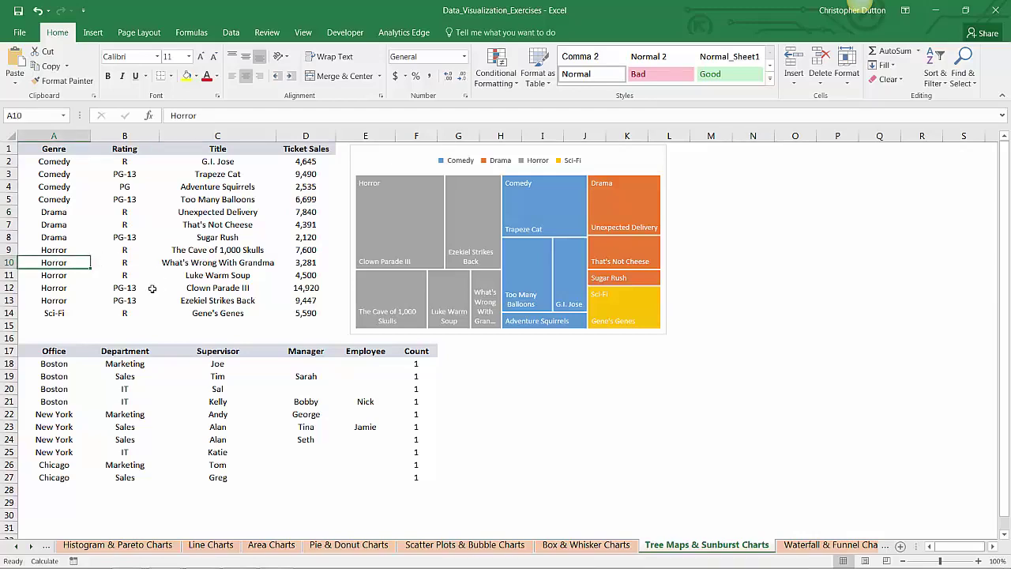
pyautogui.write('Comedy')
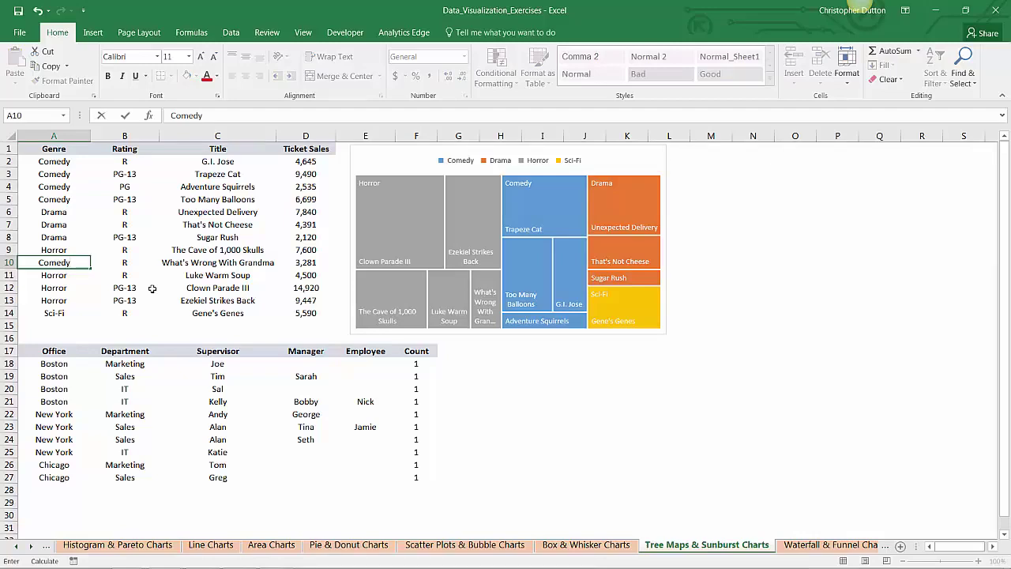
pyautogui.press('Return')
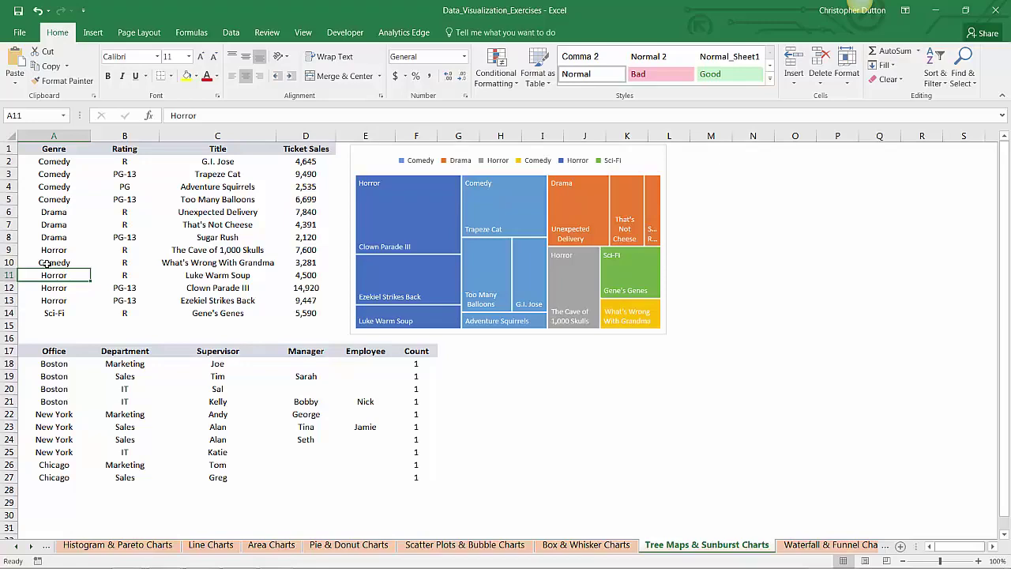
pyautogui.click(48, 263)
pyautogui.hotkey('ctrl', 'd')
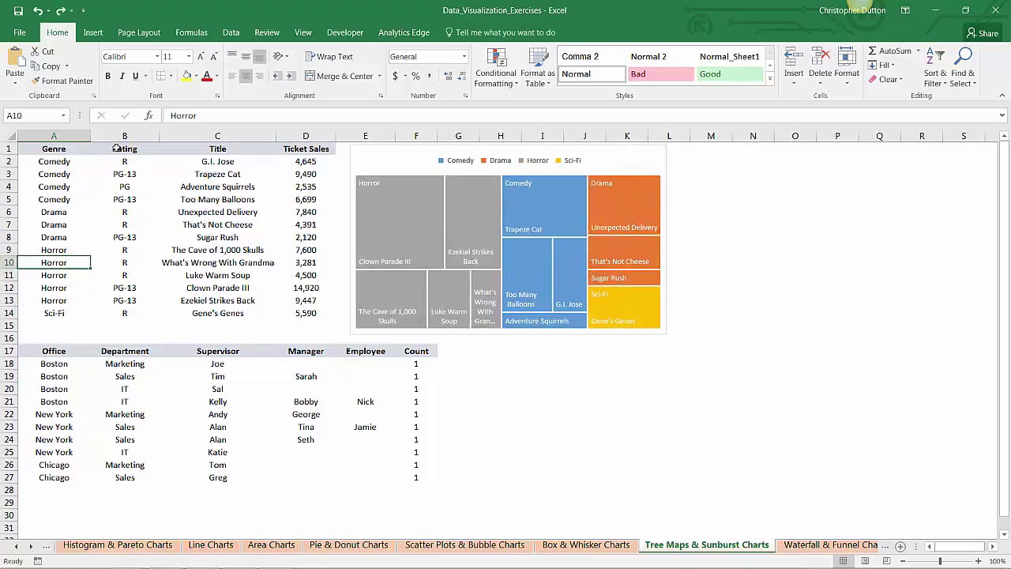
pyautogui.moveTo(116, 149); pyautogui.dragTo(309, 313)
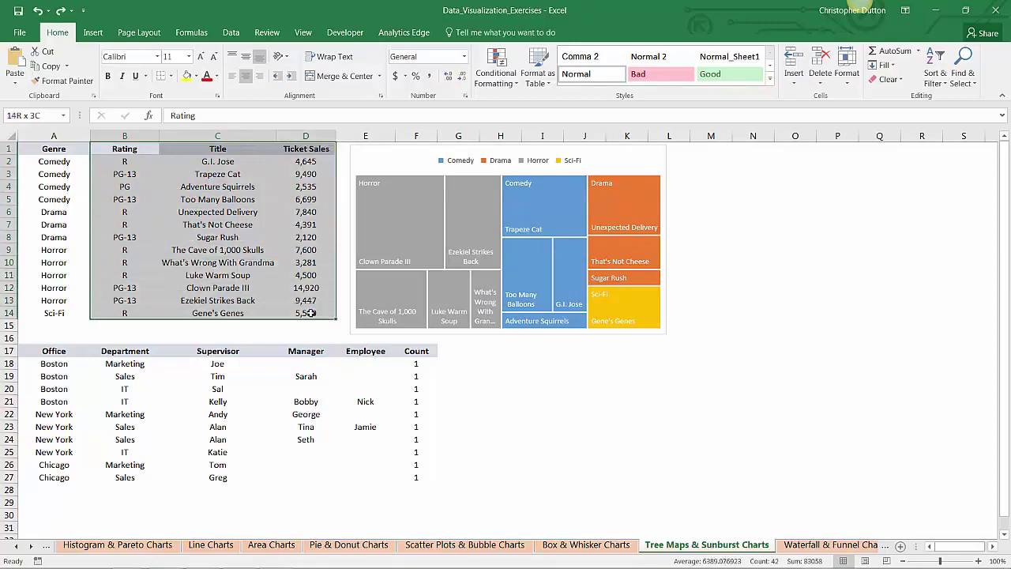
pyautogui.click(93, 32)
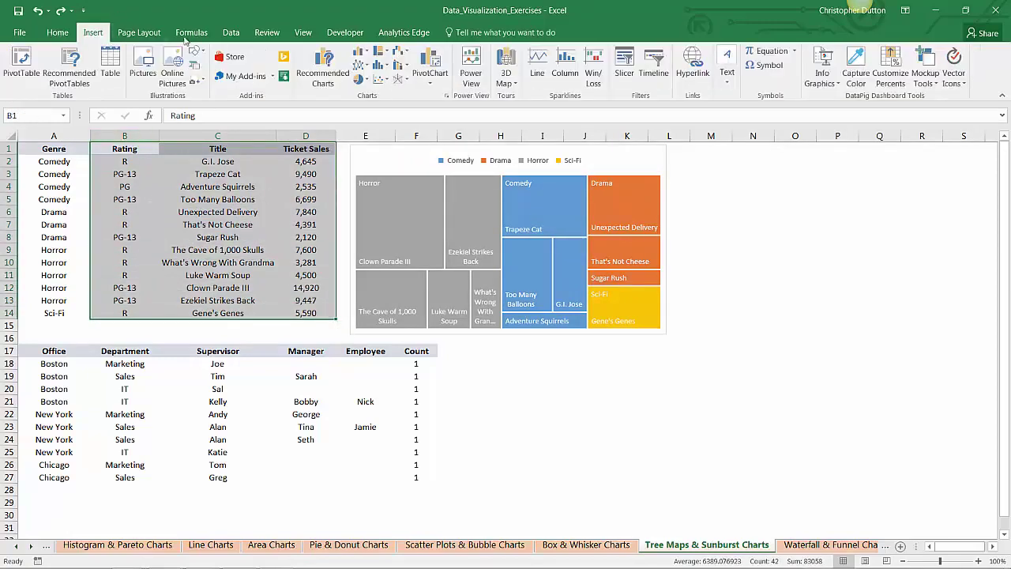
pyautogui.click(360, 52)
pyautogui.click(381, 52)
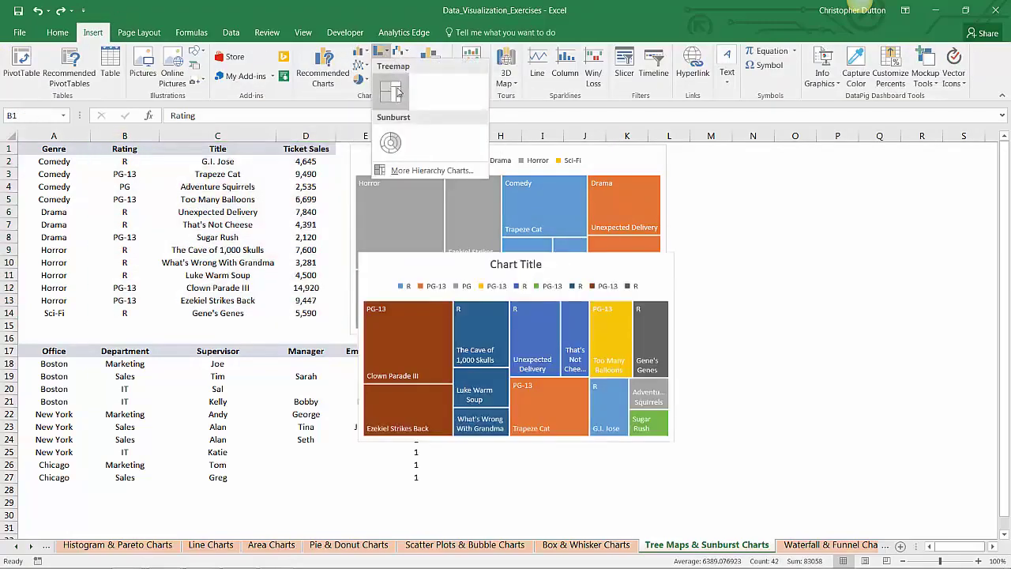
pyautogui.click(397, 93)
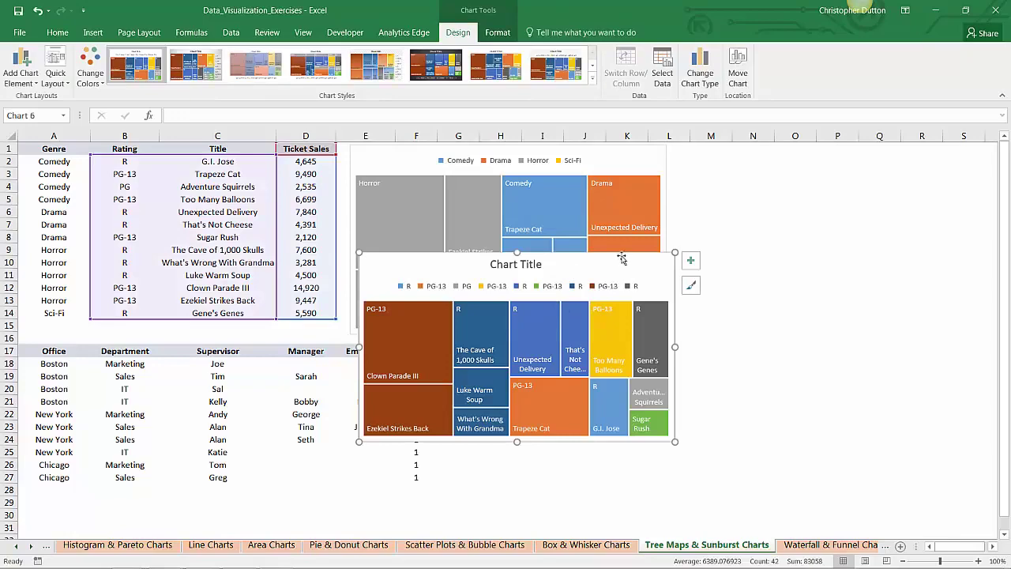
pyautogui.moveTo(623, 259); pyautogui.dragTo(745, 203)
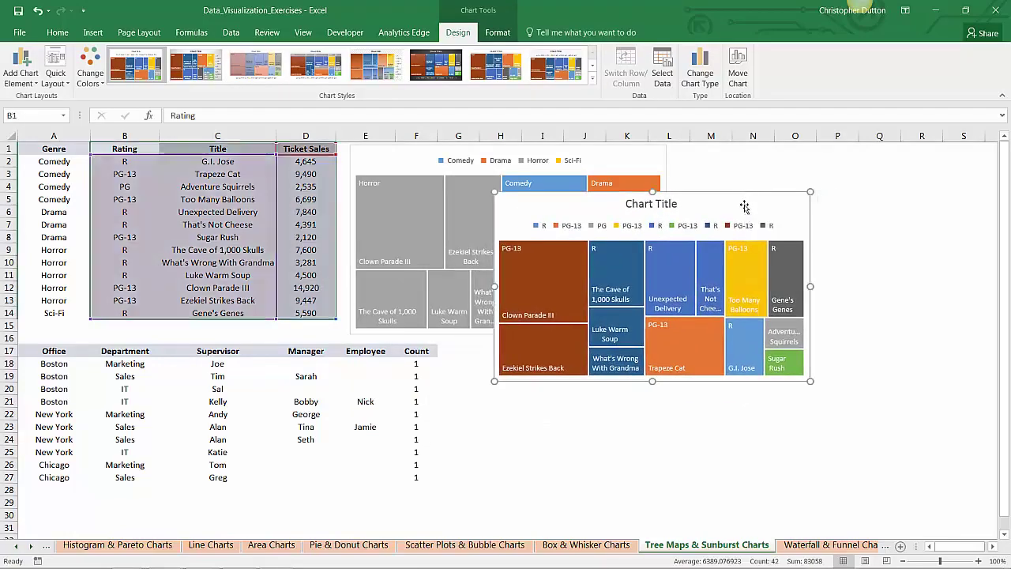
pyautogui.press('Delete')
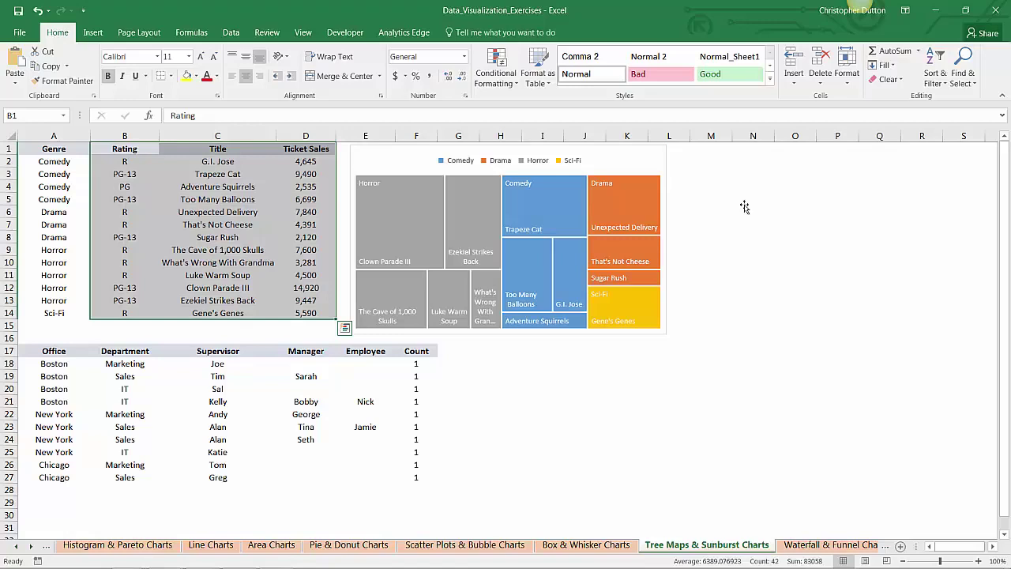
# Step: Deselect the chart and scroll down to the office hierarchy table in A17:F27
pyautogui.click(542, 401)
pyautogui.scroll(-1, 537, 380)
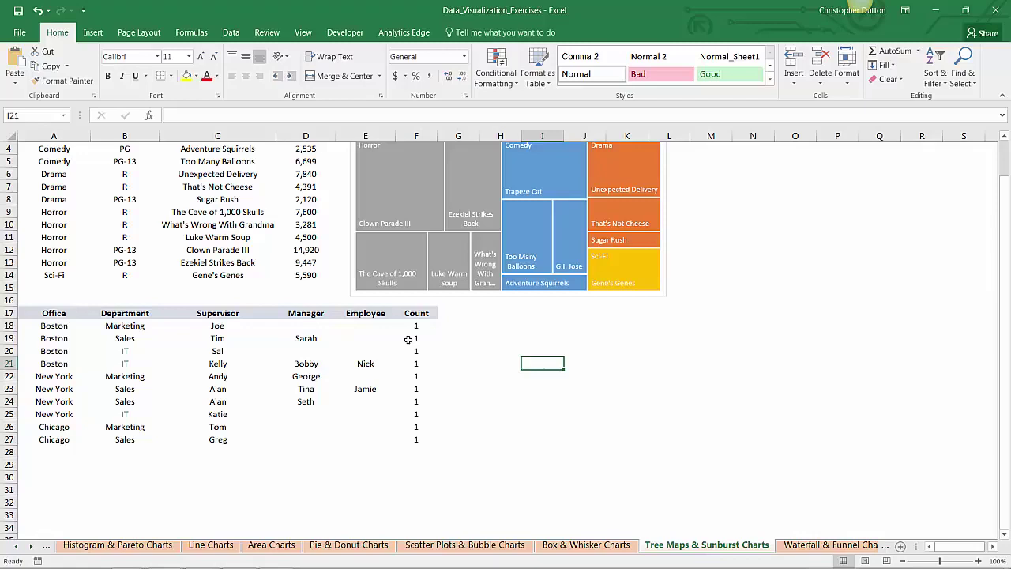
# Step: Insert a sunburst chart from the office hierarchy table A17:F27
pyautogui.click(50, 315)
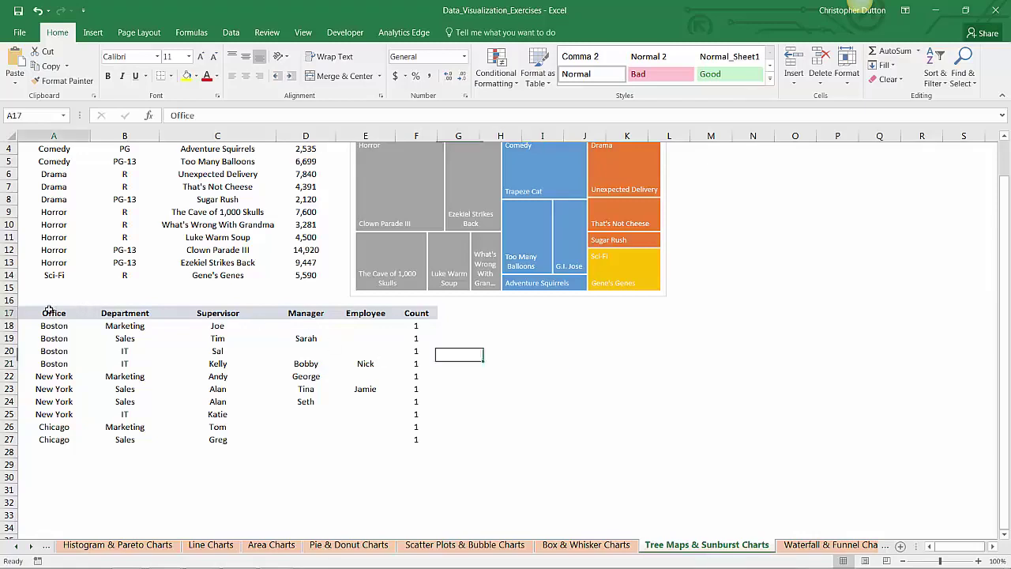
pyautogui.moveTo(142, 338); pyautogui.dragTo(411, 442)
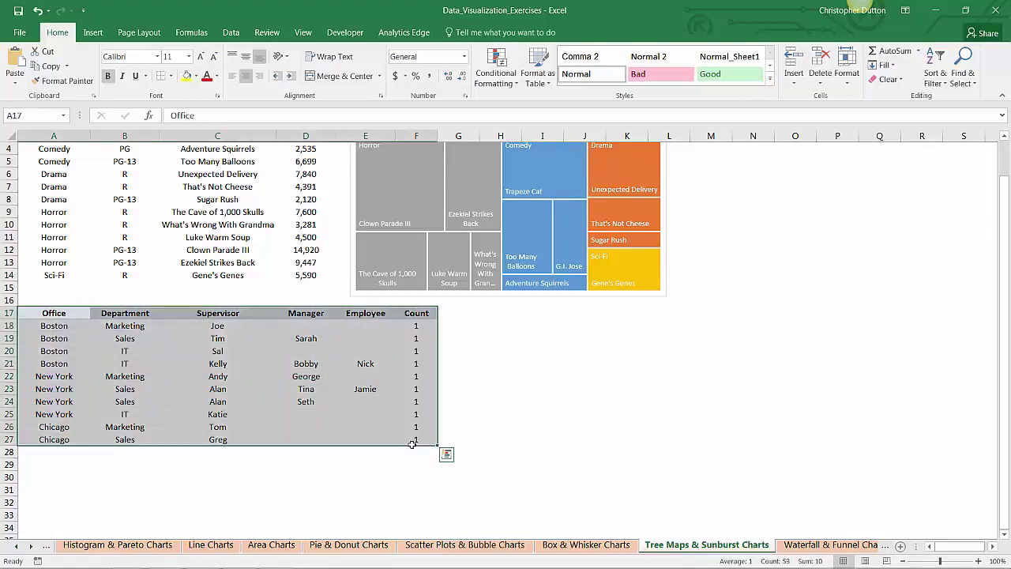
pyautogui.click(93, 32)
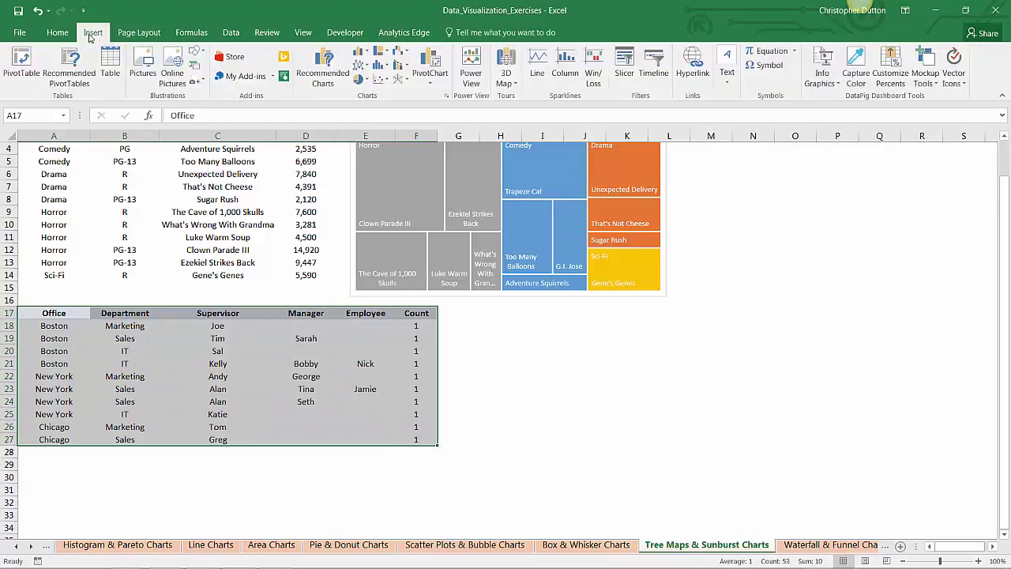
pyautogui.click(380, 51)
pyautogui.click(391, 144)
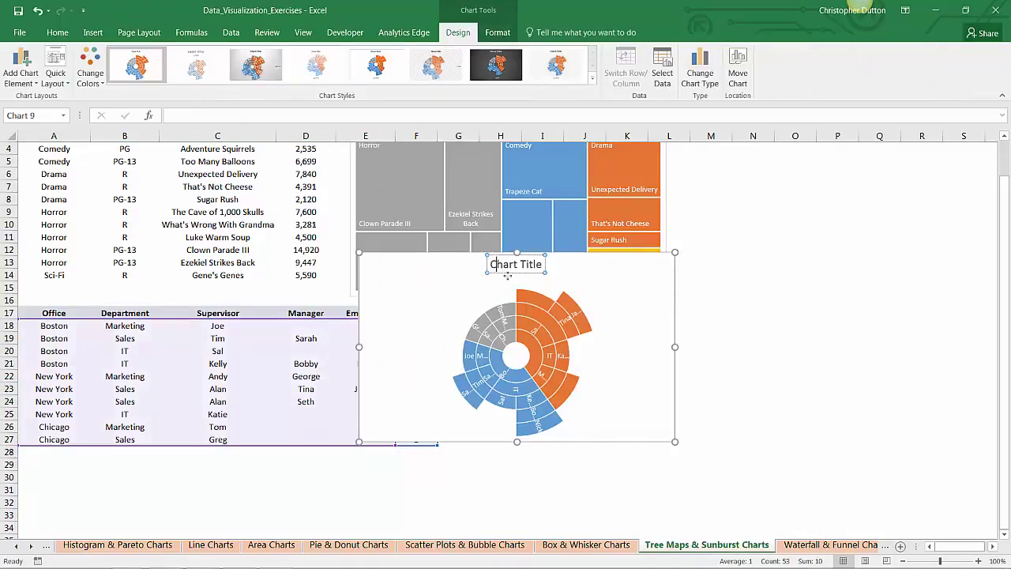
# Step: Remove the sunburst chart's title entirely
pyautogui.press('Delete')
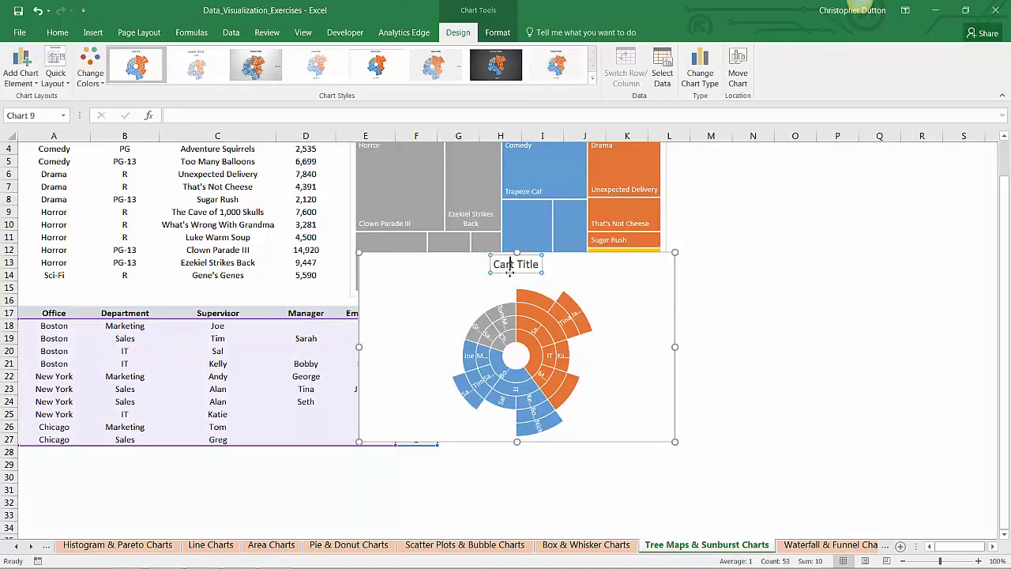
pyautogui.press('Delete')
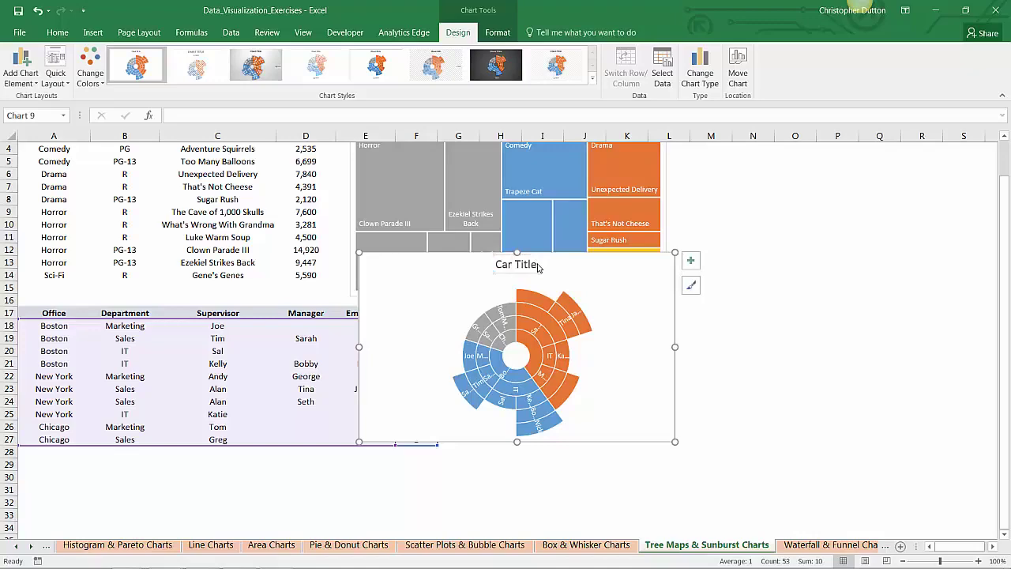
pyautogui.click(539, 265)
pyautogui.press('Delete')
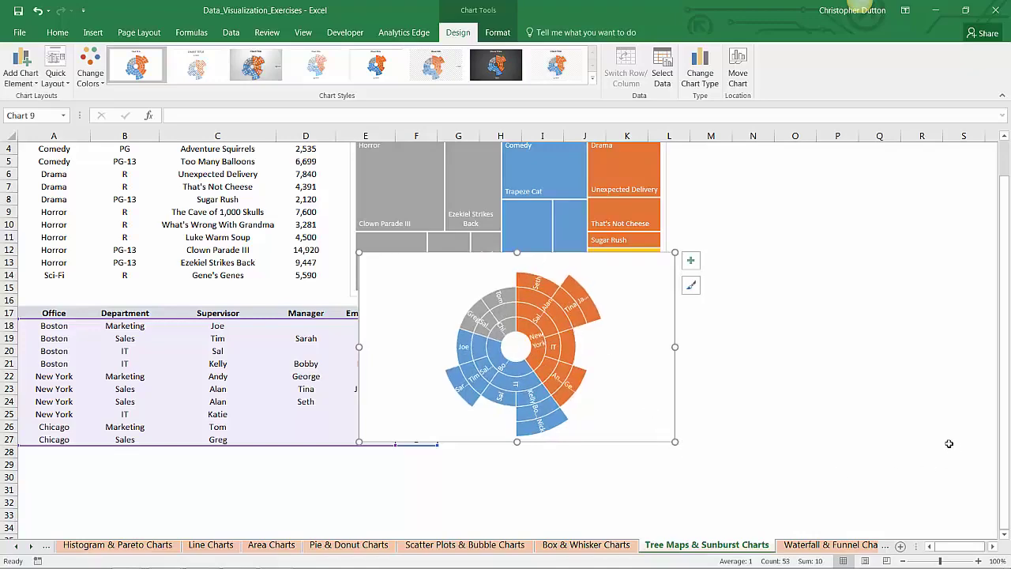
# Step: Enlarge the sunburst chart and reposition it beside the org table
pyautogui.scroll(-4, 902, 455)
pyautogui.moveTo(673, 289); pyautogui.dragTo(916, 465)
pyautogui.scroll(3, 828, 448)
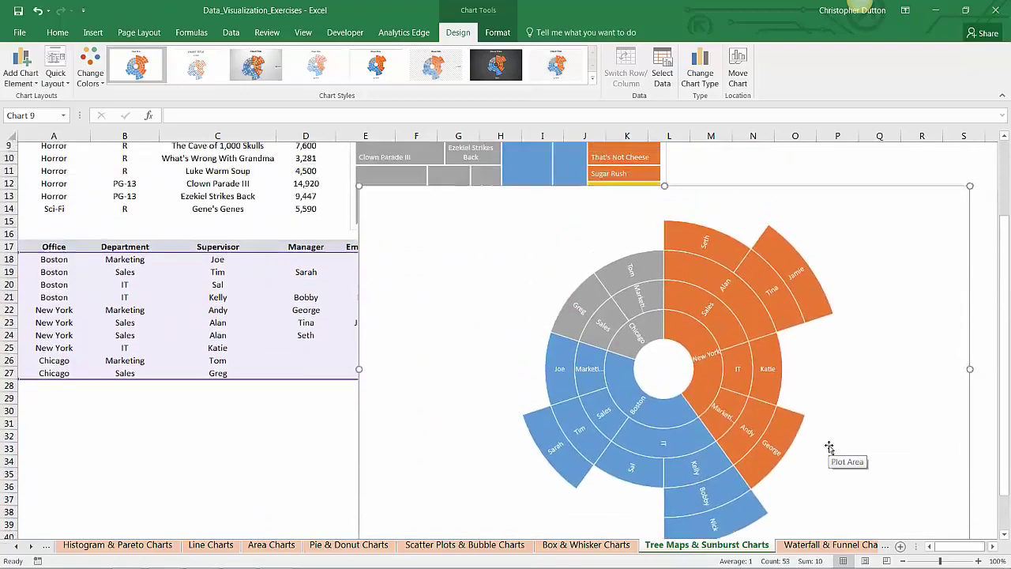
pyautogui.moveTo(382, 219); pyautogui.dragTo(466, 251)
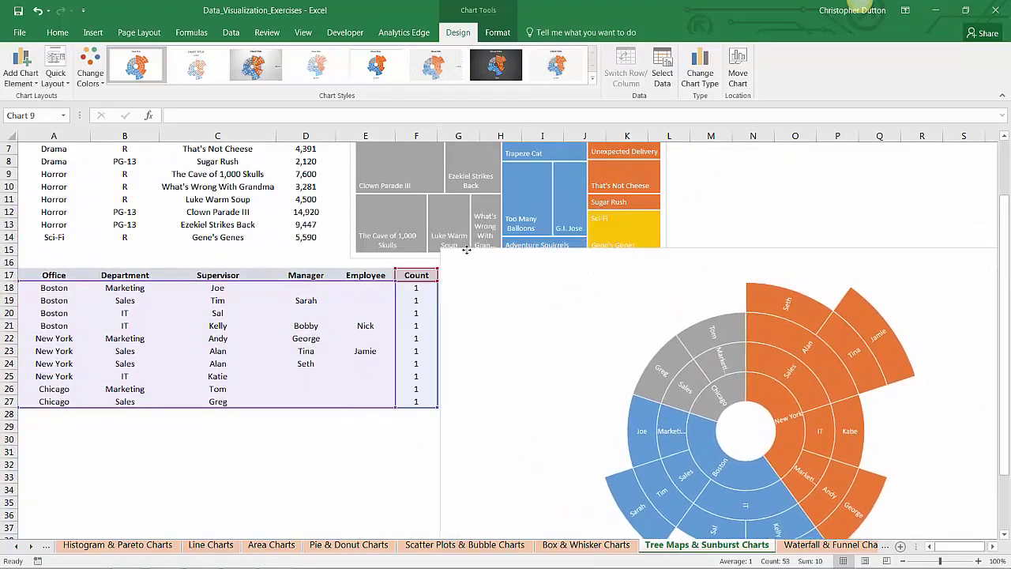
pyautogui.scroll(-2, 558, 287)
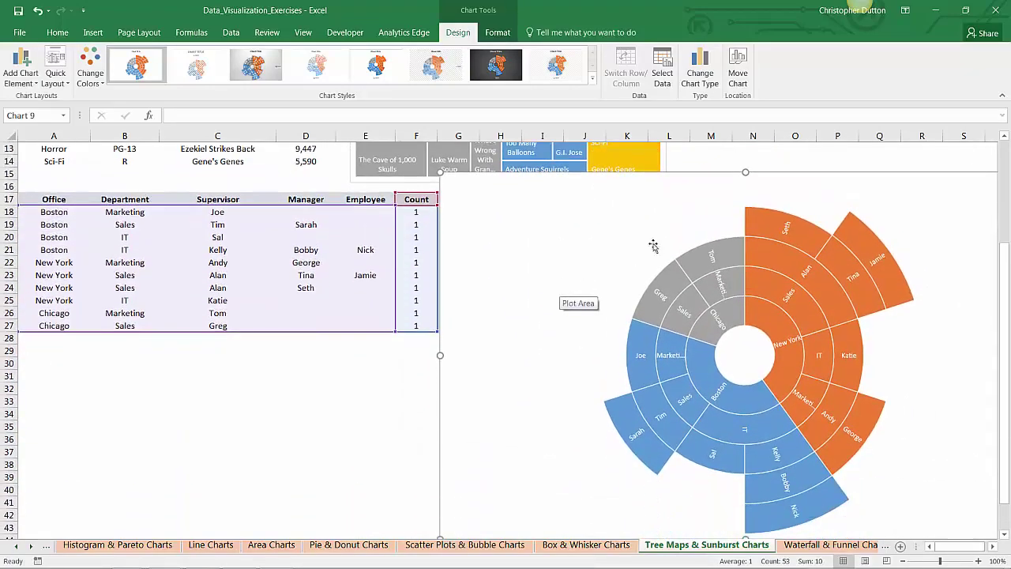
pyautogui.click(764, 324)
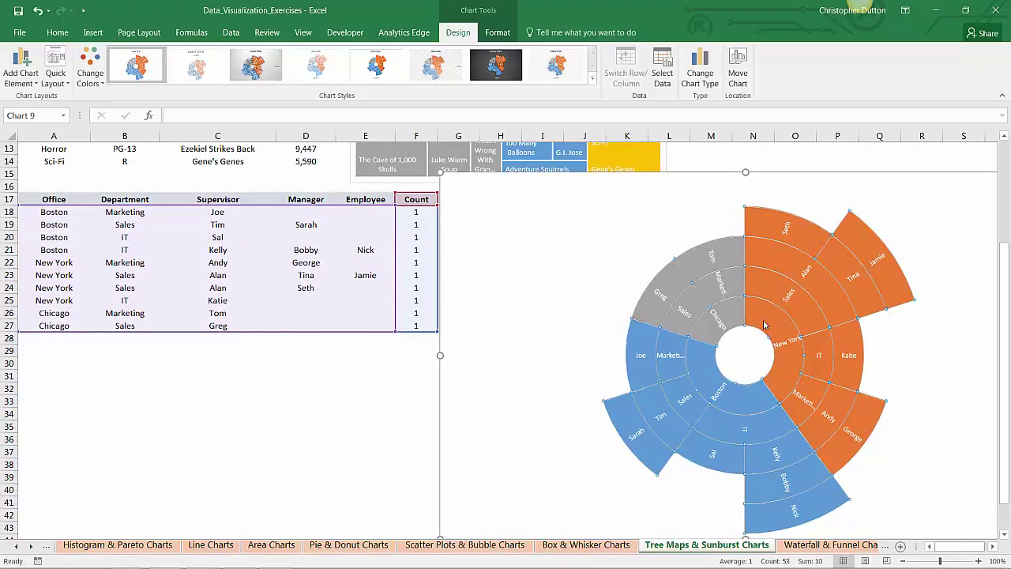
pyautogui.click(765, 325)
pyautogui.click(744, 404)
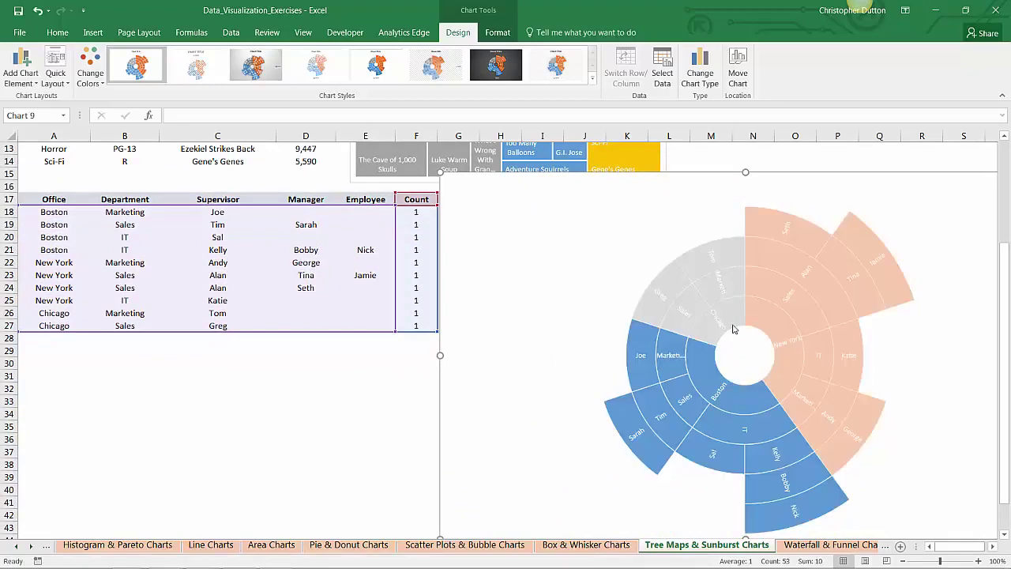
pyautogui.click(737, 319)
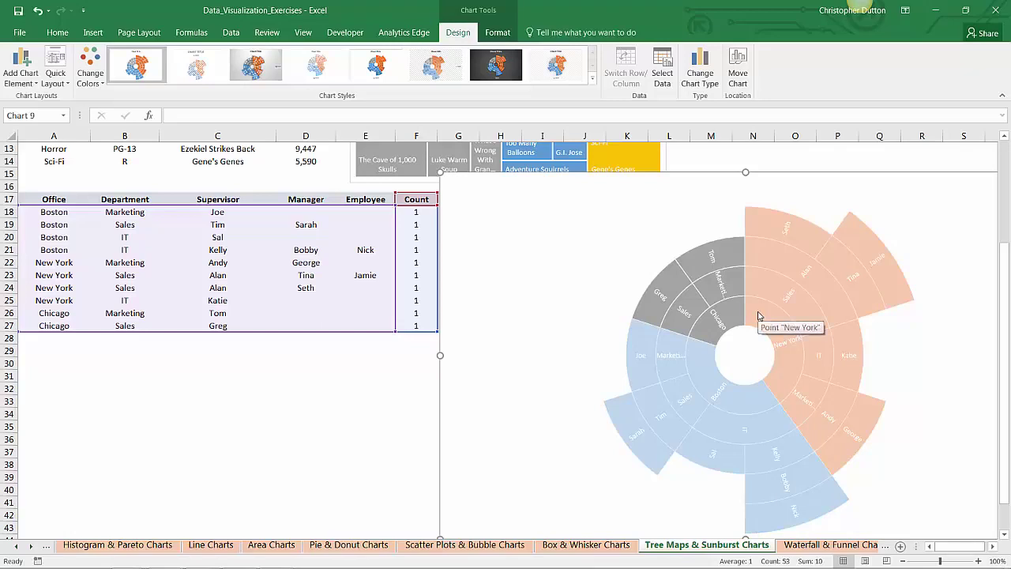
pyautogui.click(763, 321)
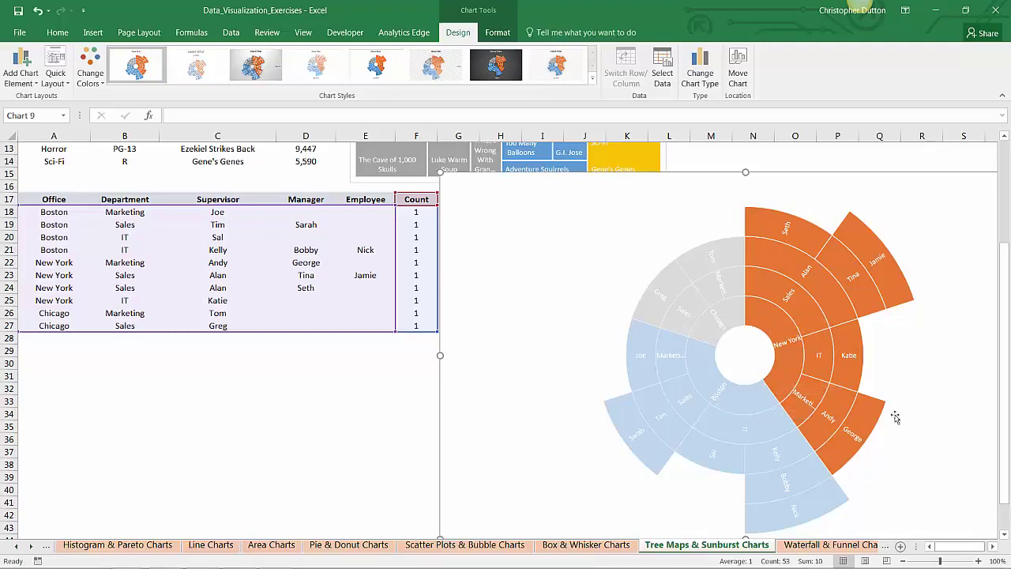
pyautogui.click(733, 315)
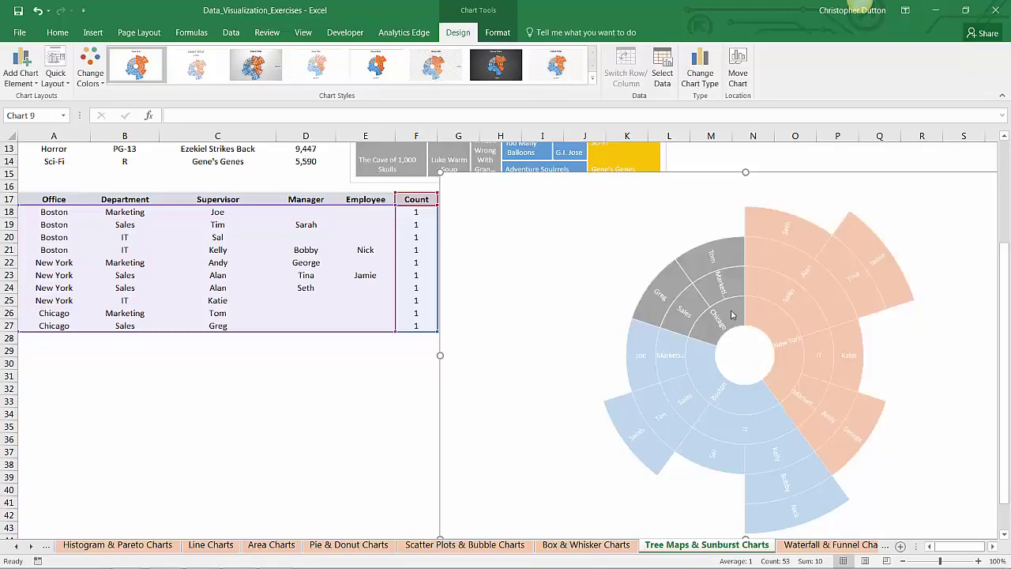
pyautogui.click(708, 358)
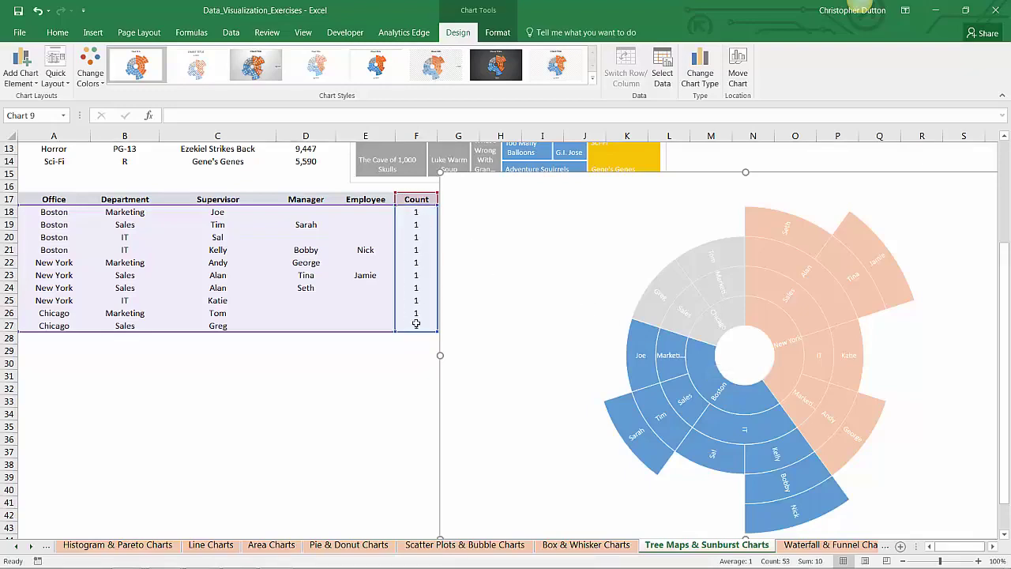
pyautogui.moveTo(633, 370)
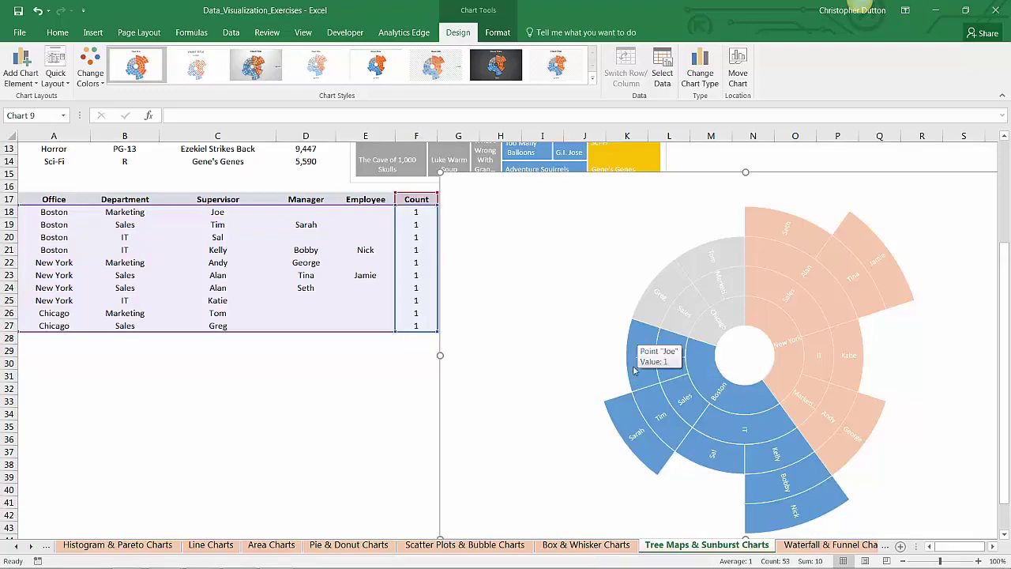
pyautogui.moveTo(762, 410)
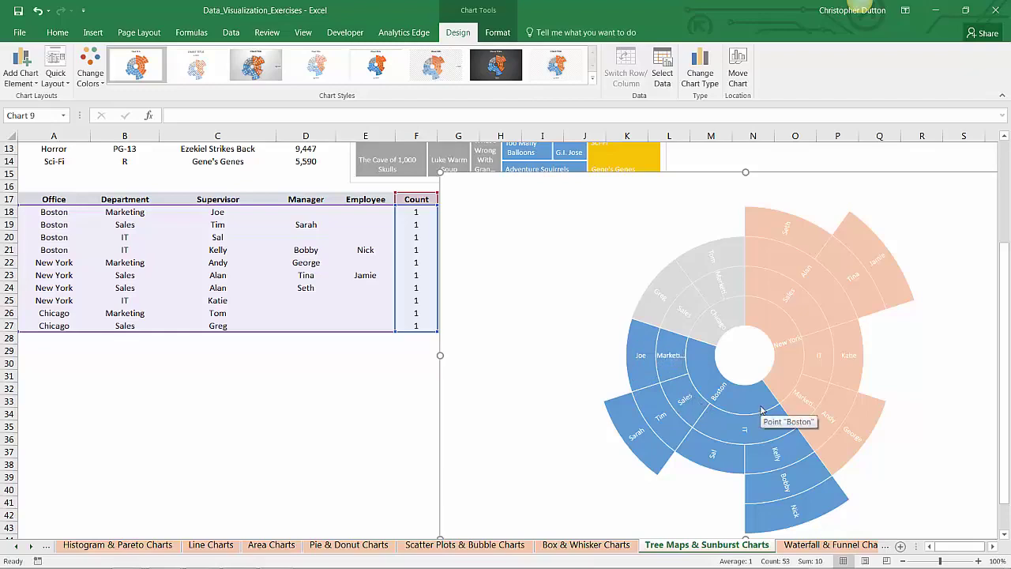
pyautogui.moveTo(705, 332)
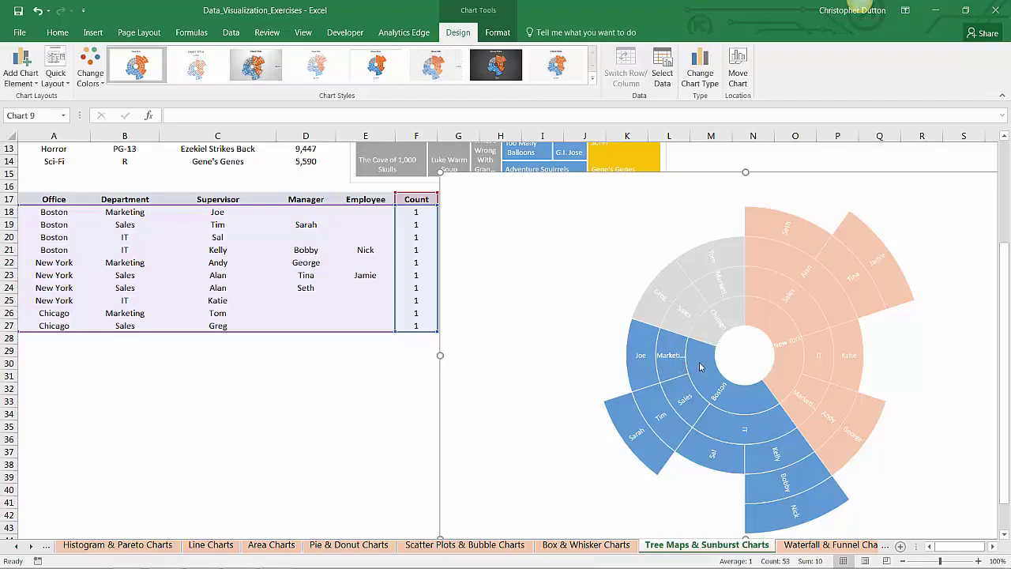
# Step: Highlight sunburst branches: New York, its Sales department, Alan, Tina with Jamie, then Boston
pyautogui.click(772, 326)
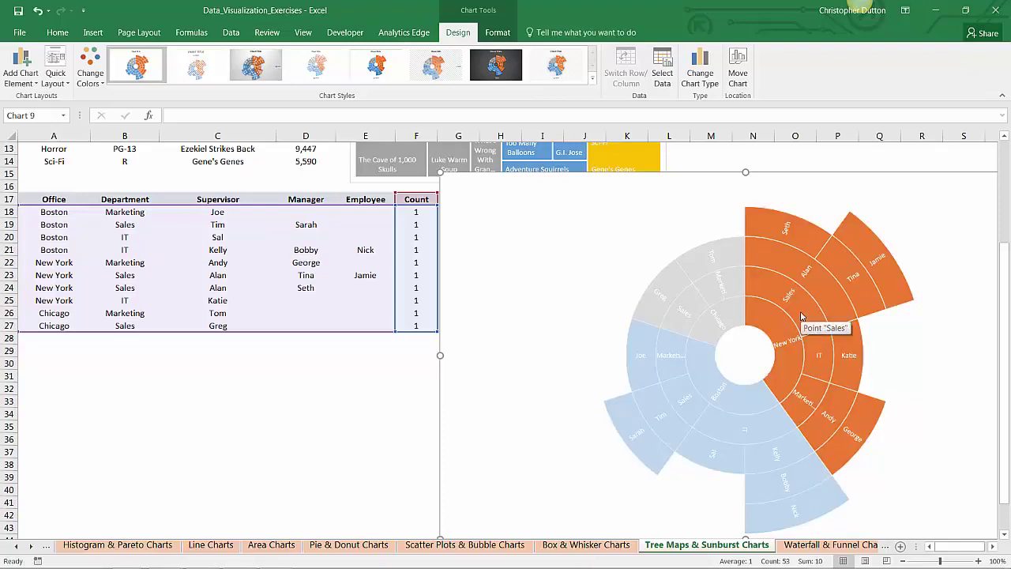
pyautogui.click(800, 316)
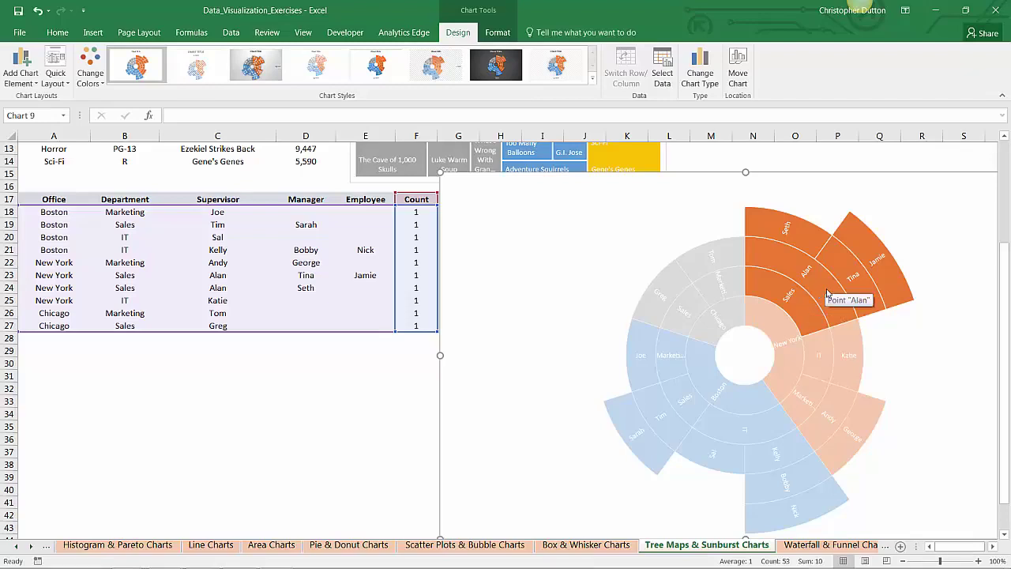
pyautogui.click(827, 293)
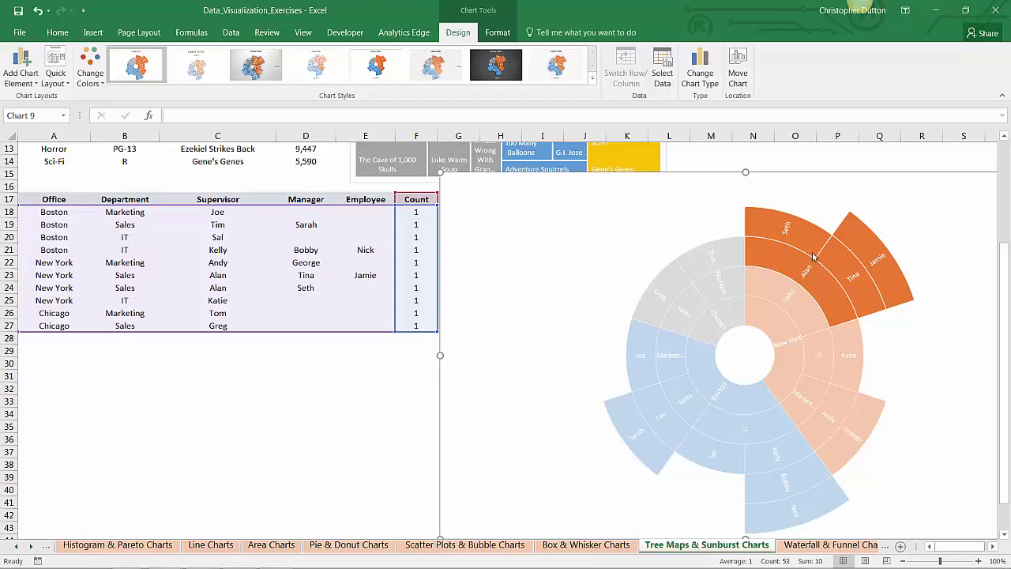
pyautogui.moveTo(832, 256)
pyautogui.click(851, 278)
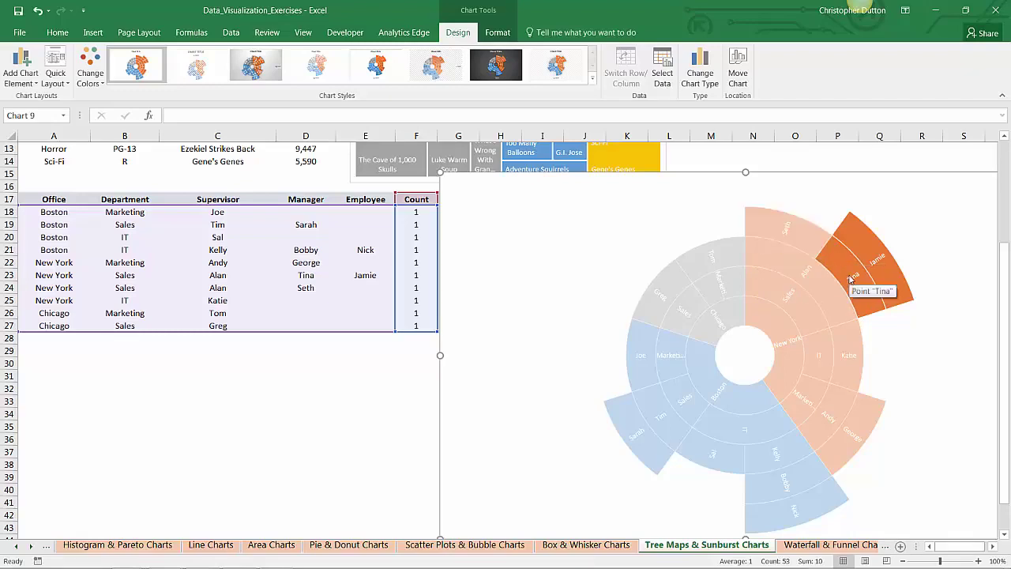
pyautogui.click(763, 411)
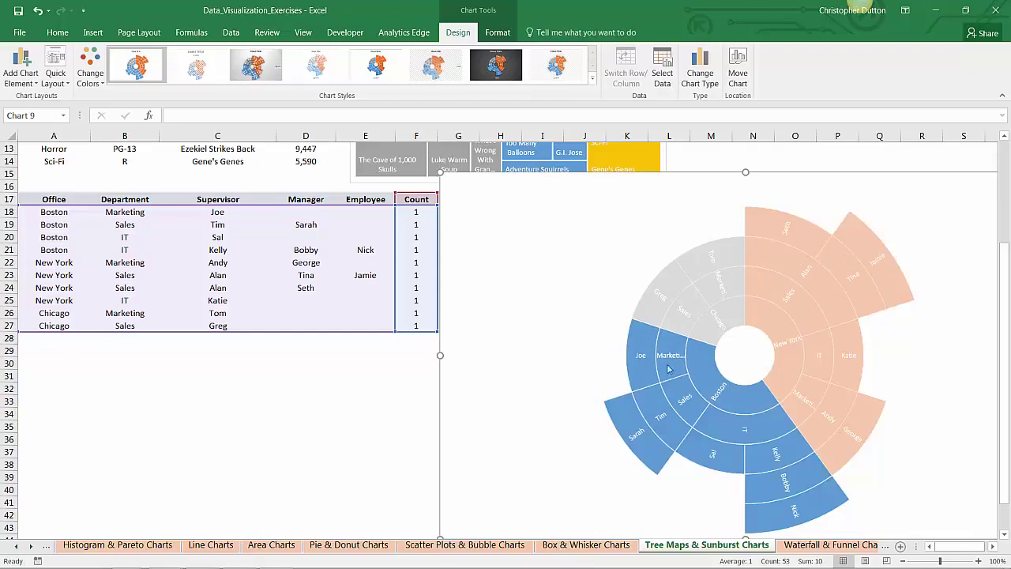
# Step: Nudge the sunburst chart slightly down and right under the treemap
pyautogui.click(423, 429)
pyautogui.click(685, 208)
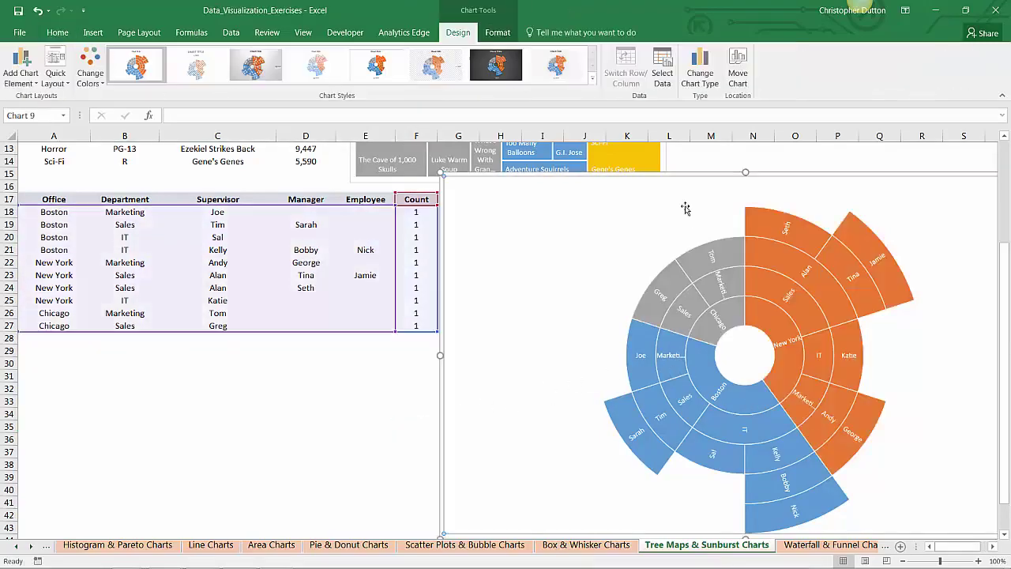
pyautogui.moveTo(660, 170); pyautogui.dragTo(664, 185)
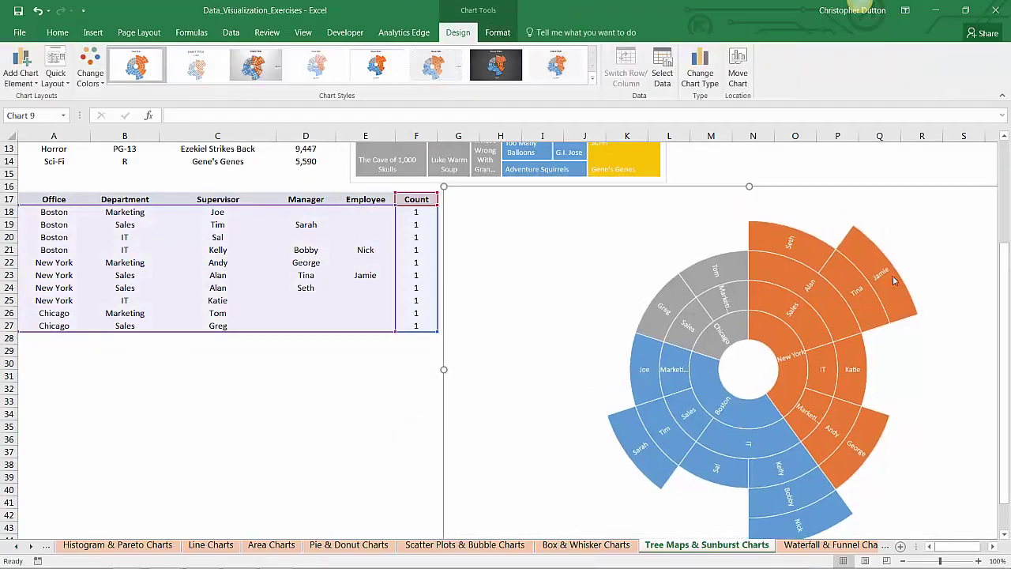
# Step: Deselect the sunburst and scroll back up to the top of the sheet
pyautogui.click(417, 400)
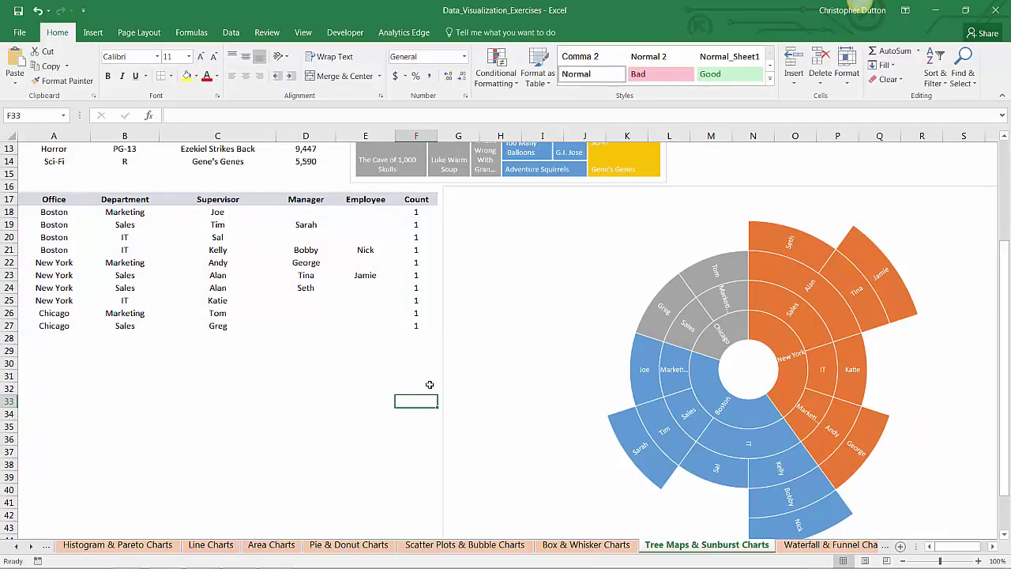
pyautogui.scroll(4, 437, 379)
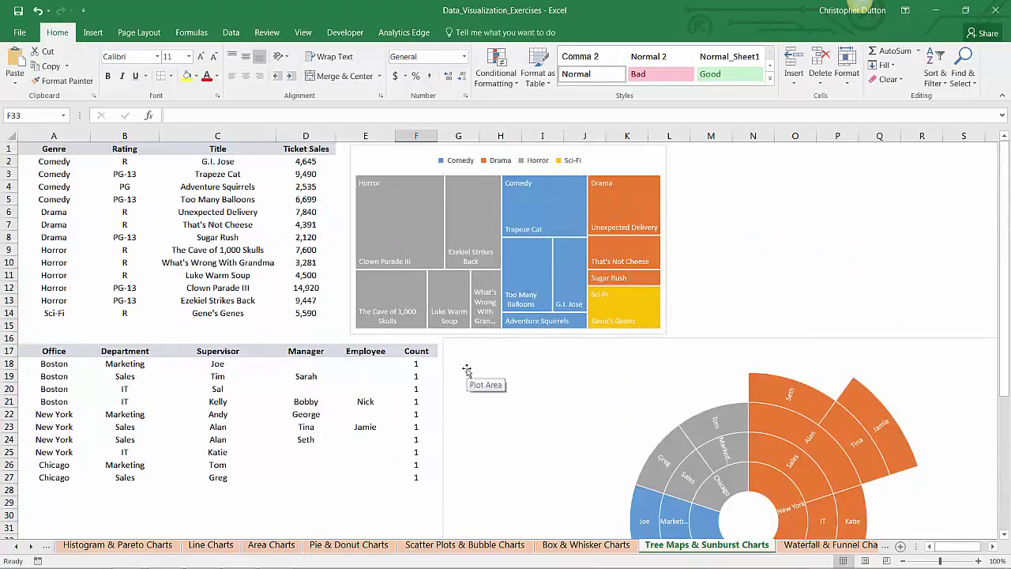